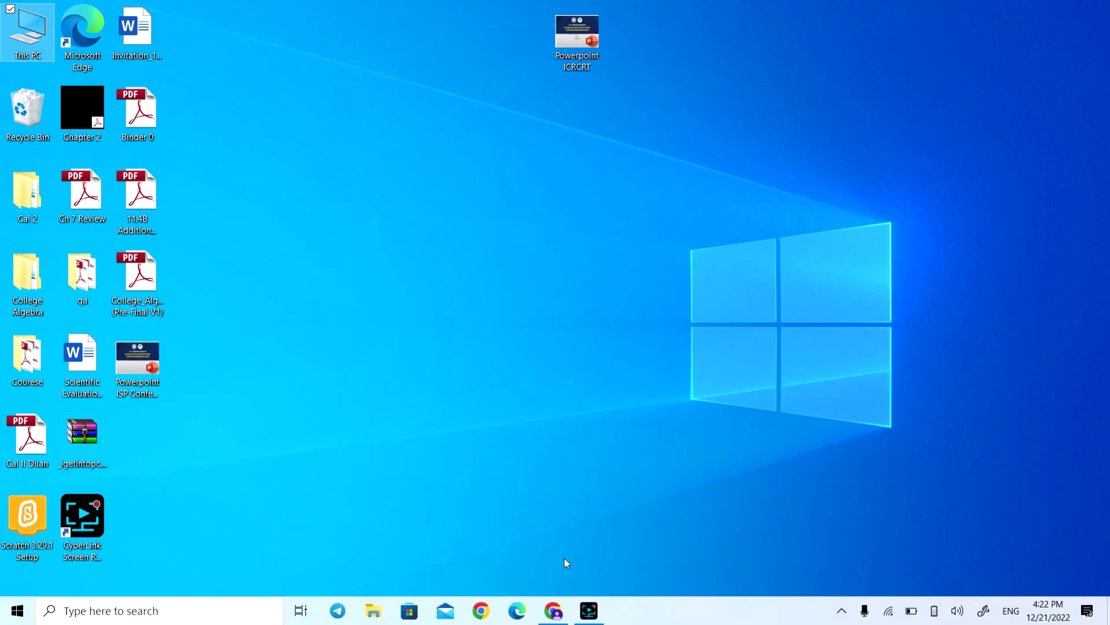
- Search Google for 'zoom download' in Chrome
click(553, 611)
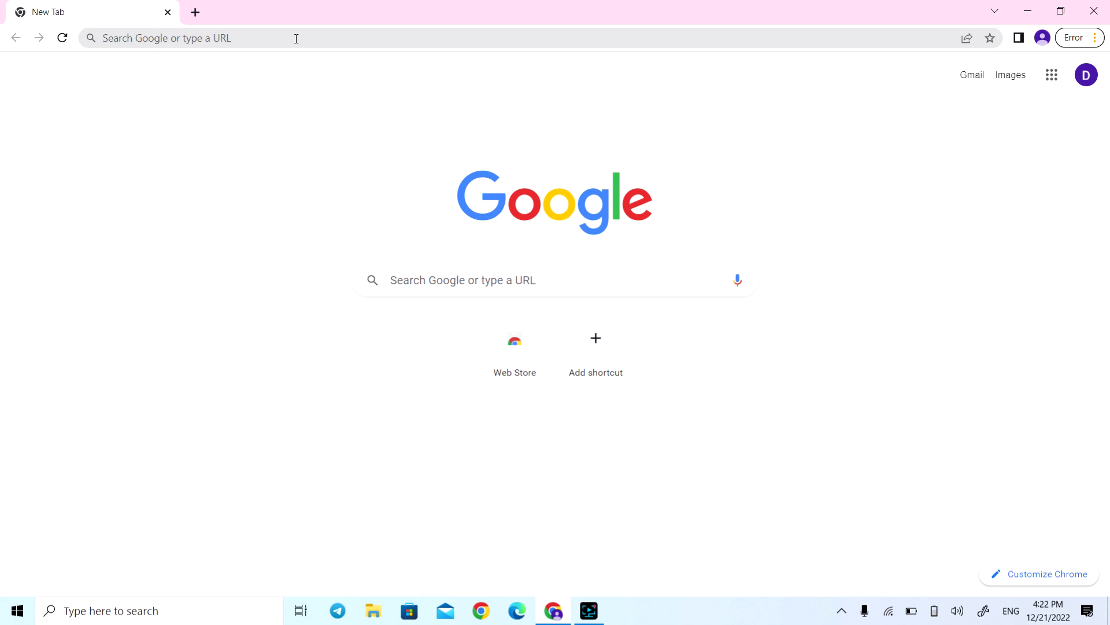
click(296, 38)
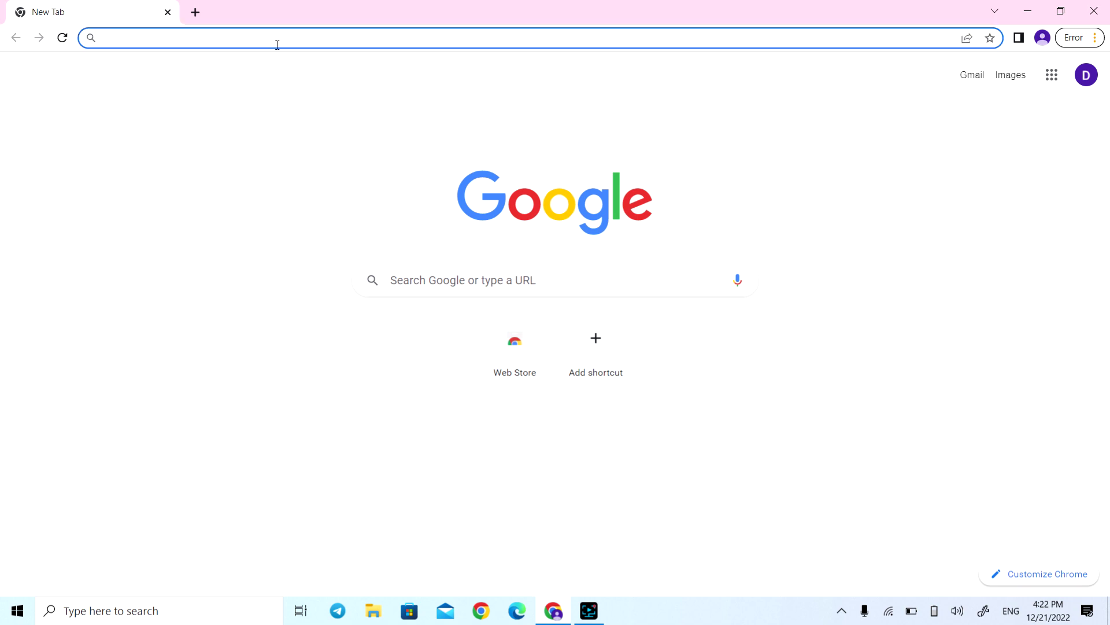
text(zo)
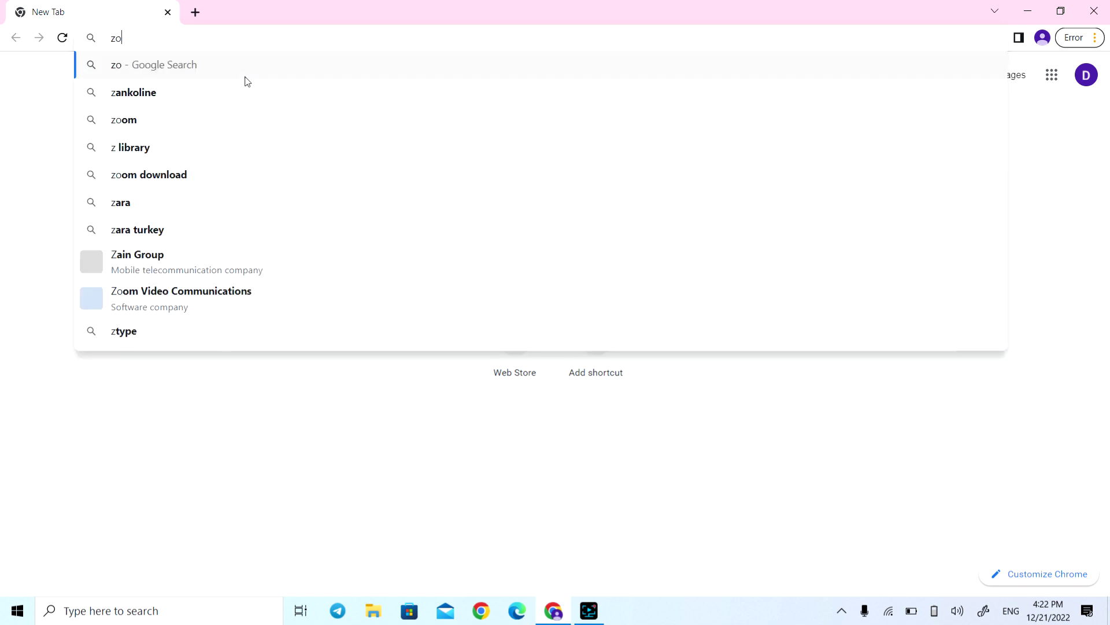
text(om)
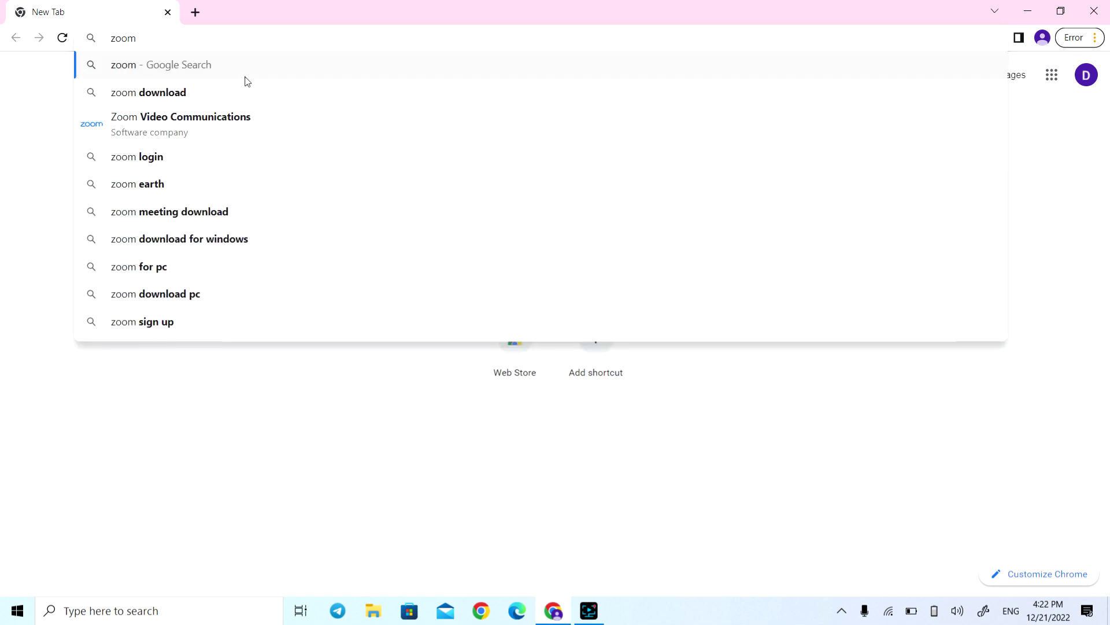
click(192, 97)
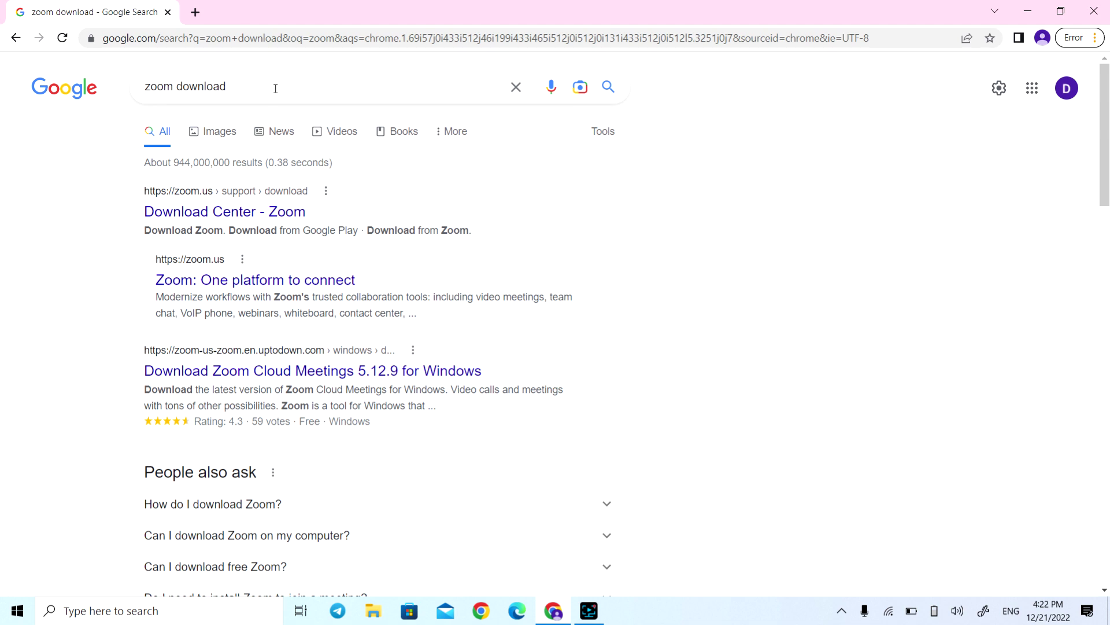
- Open Zoom's Download Center, dismiss the cookie notice, and start a free sign-up
click(208, 213)
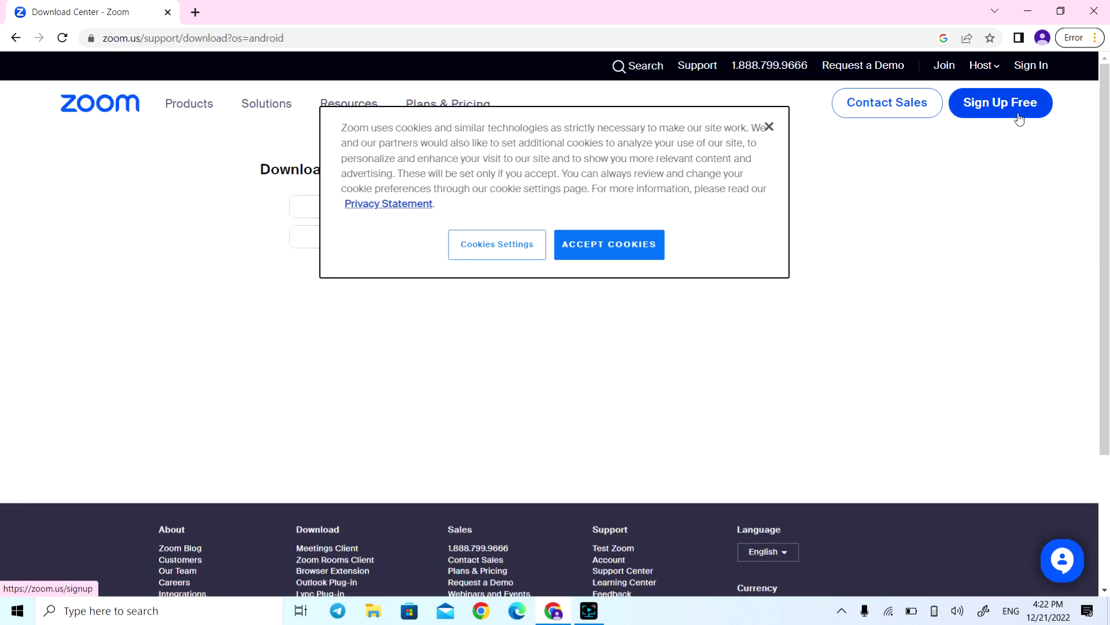
click(769, 127)
click(989, 115)
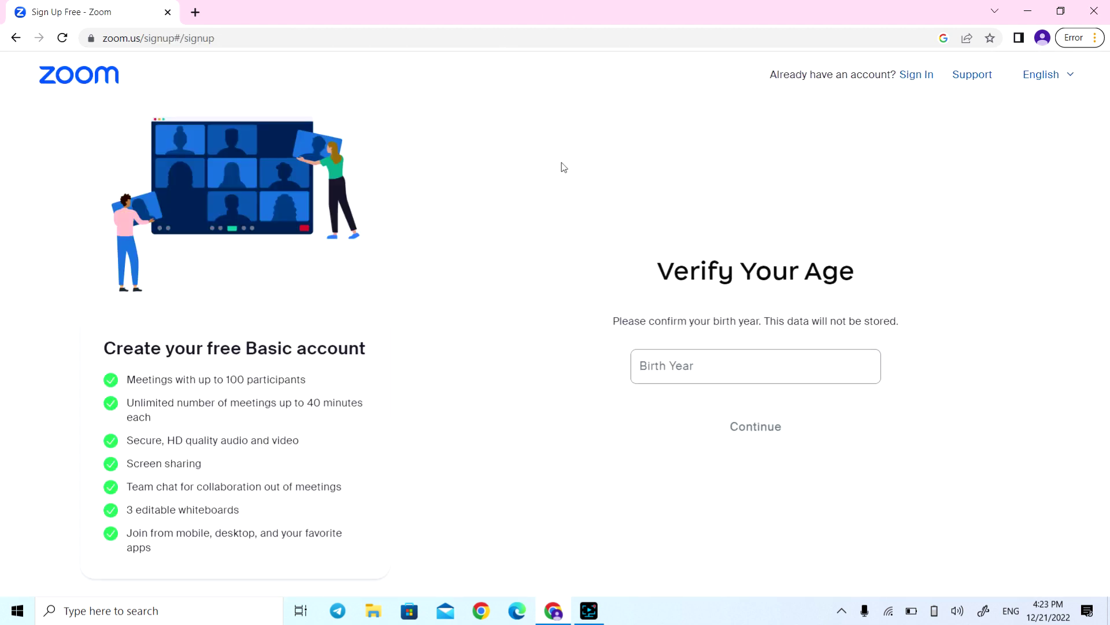
- Enter birth year 1991, then submit the account's e-mail address
click(683, 364)
text(1991)
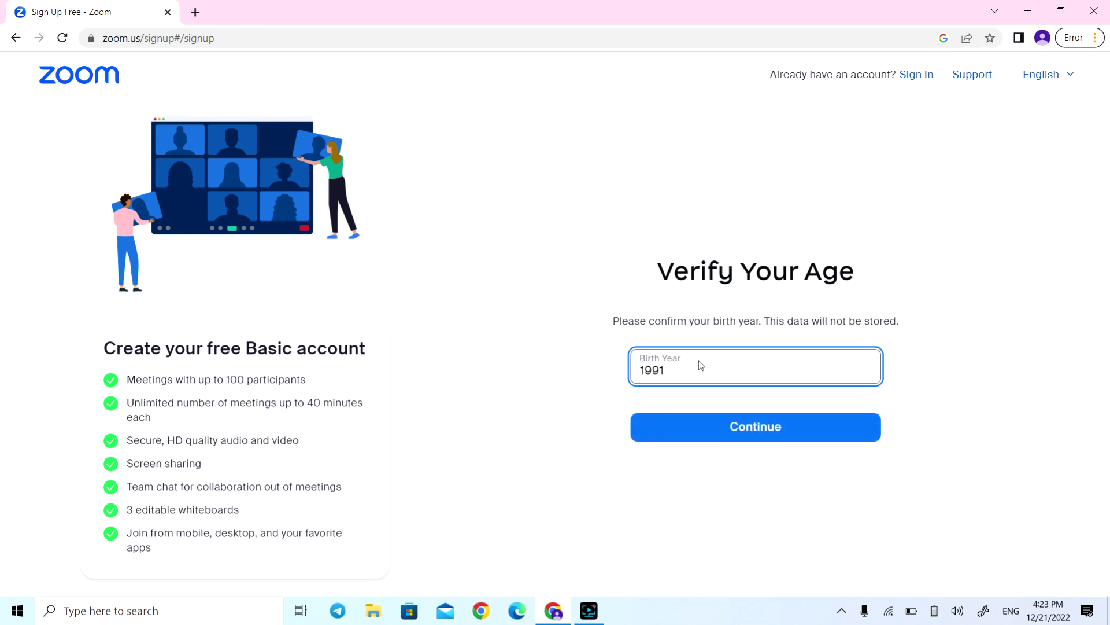
key(Return)
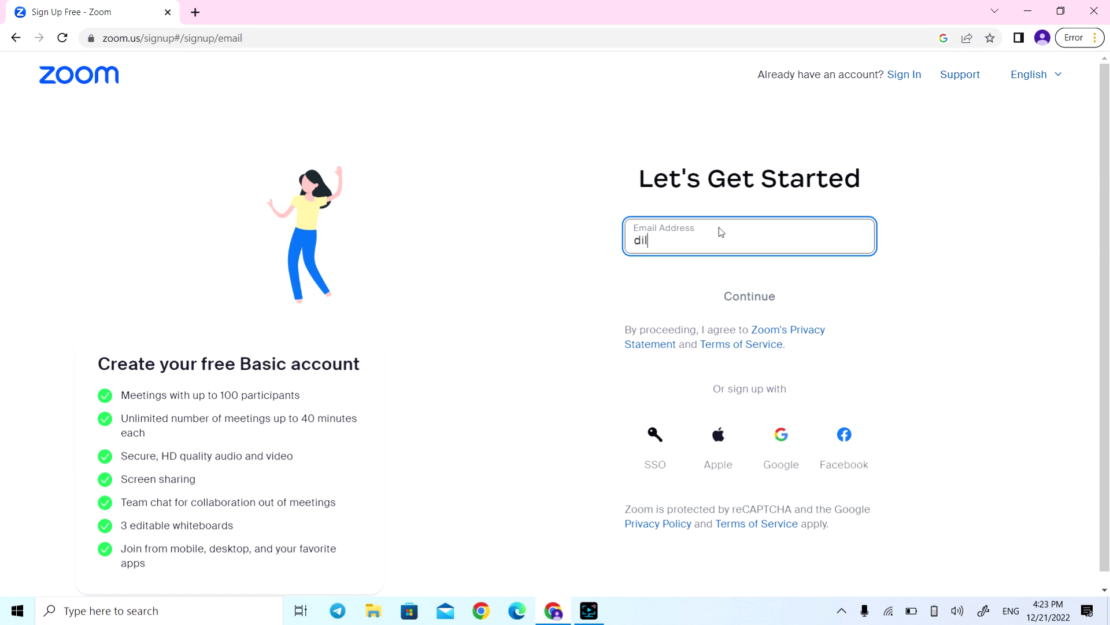
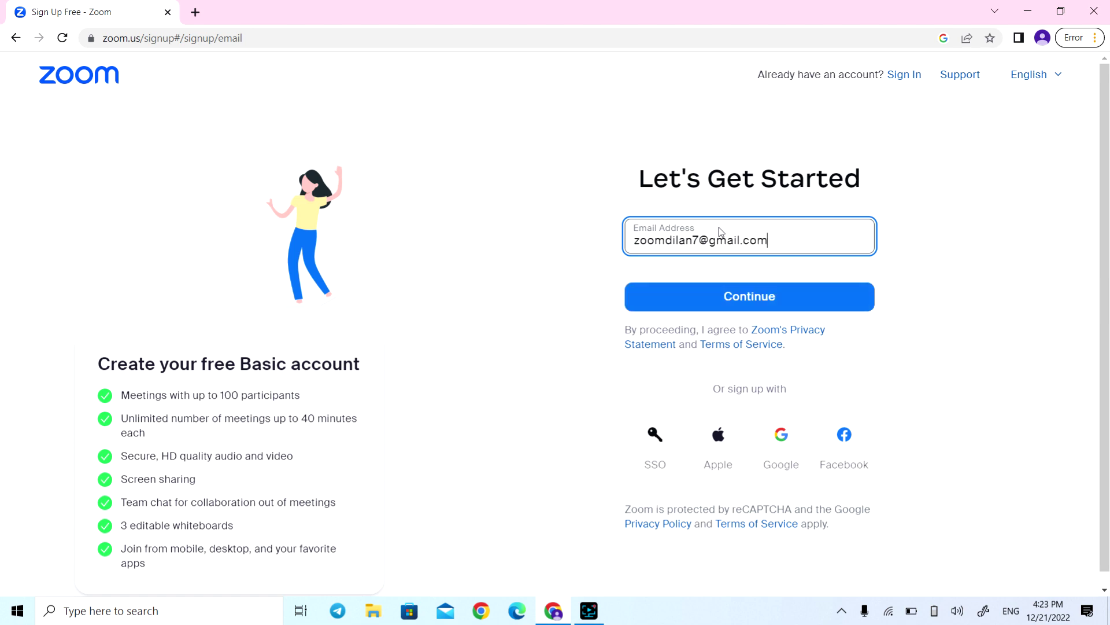
click(718, 297)
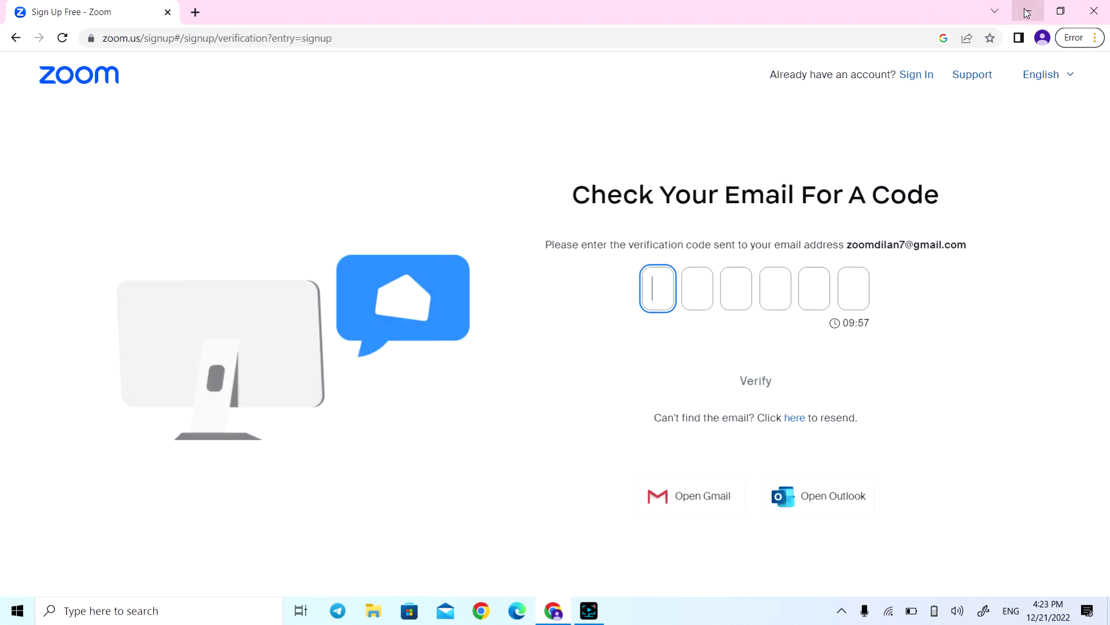
- Open the Gmail inbox in a new tab left of the Zoom tab and refresh it
click(195, 12)
drag(210, 17, 69, 7)
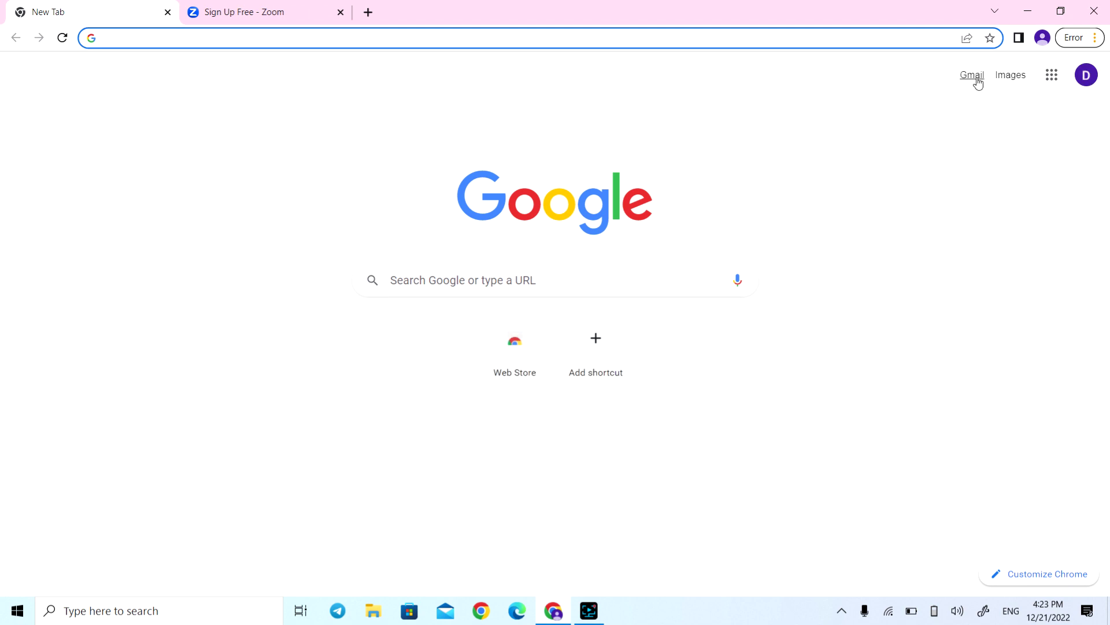
click(975, 79)
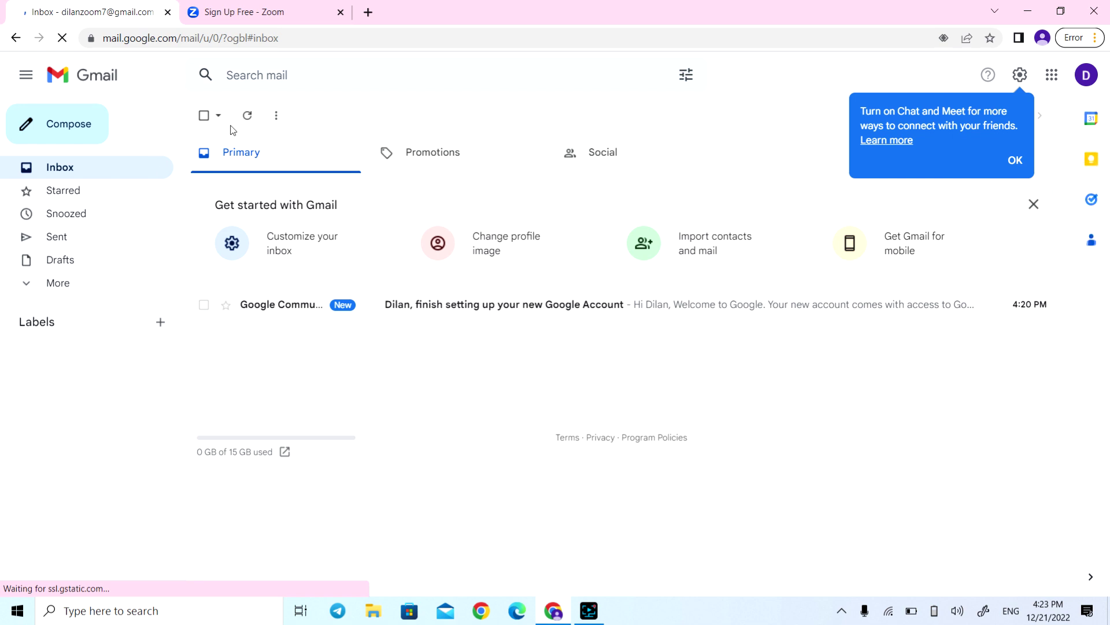
click(247, 115)
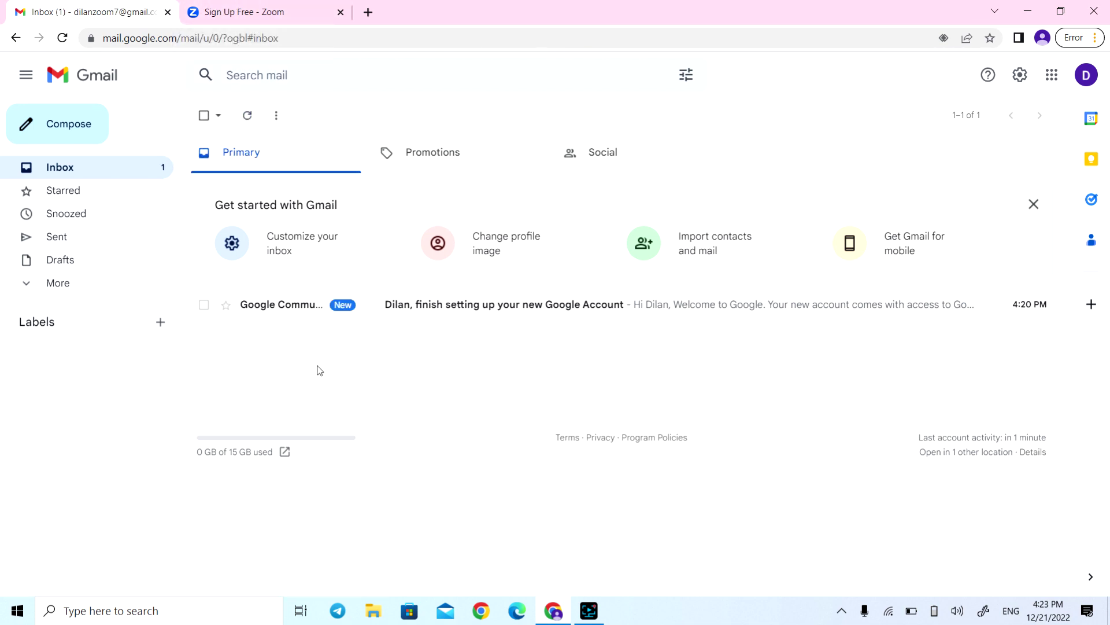
- Return to the Zoom verification page and check which Google profile is signed in
click(284, 6)
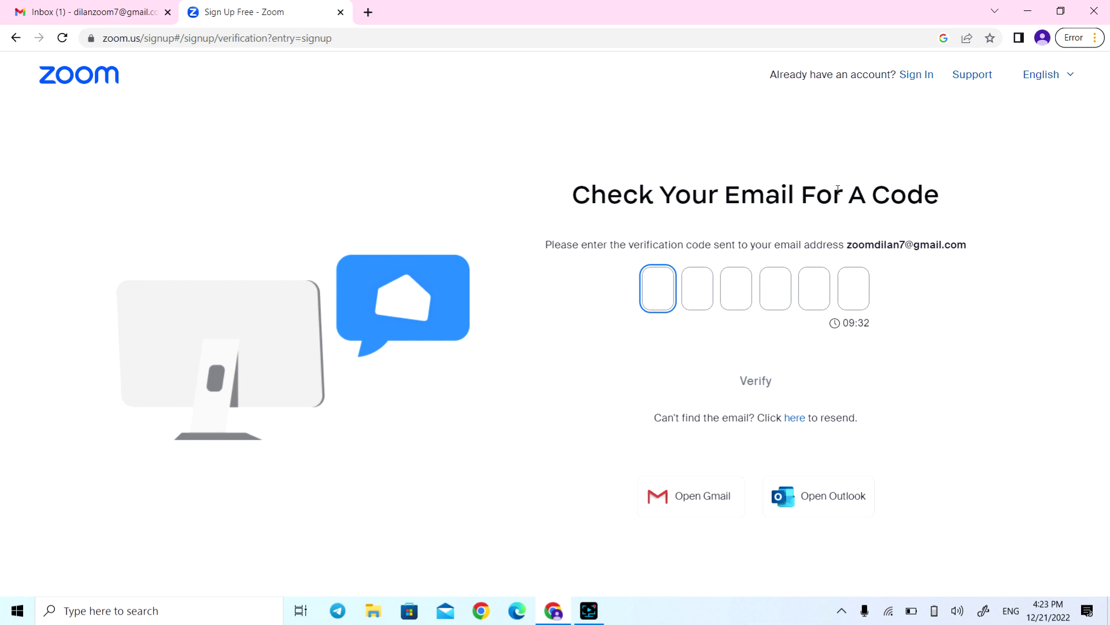
click(1042, 39)
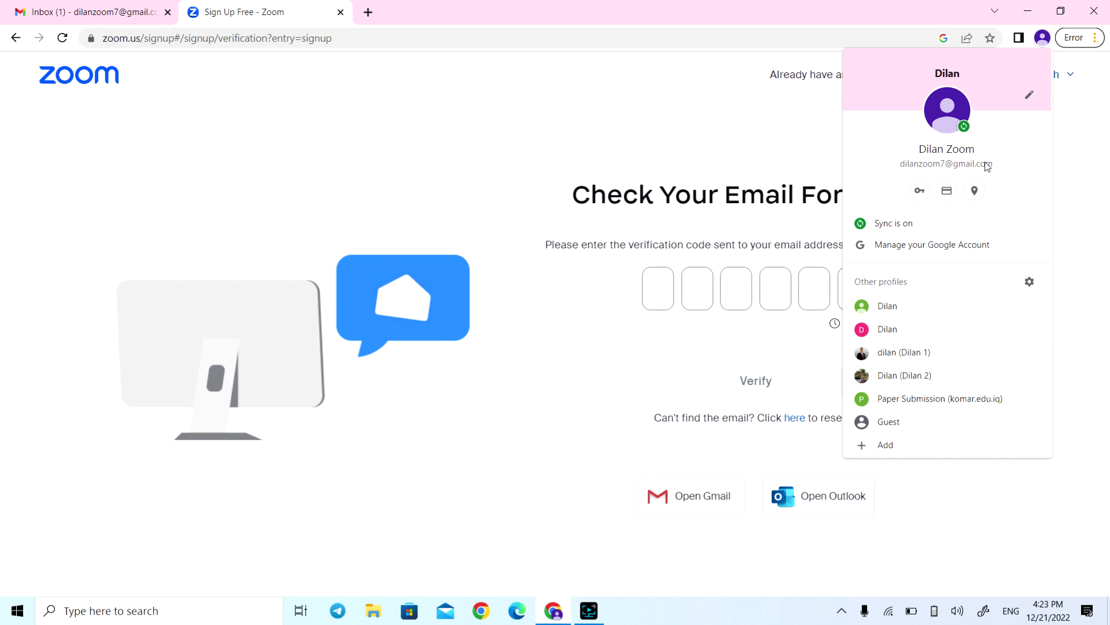
click(591, 149)
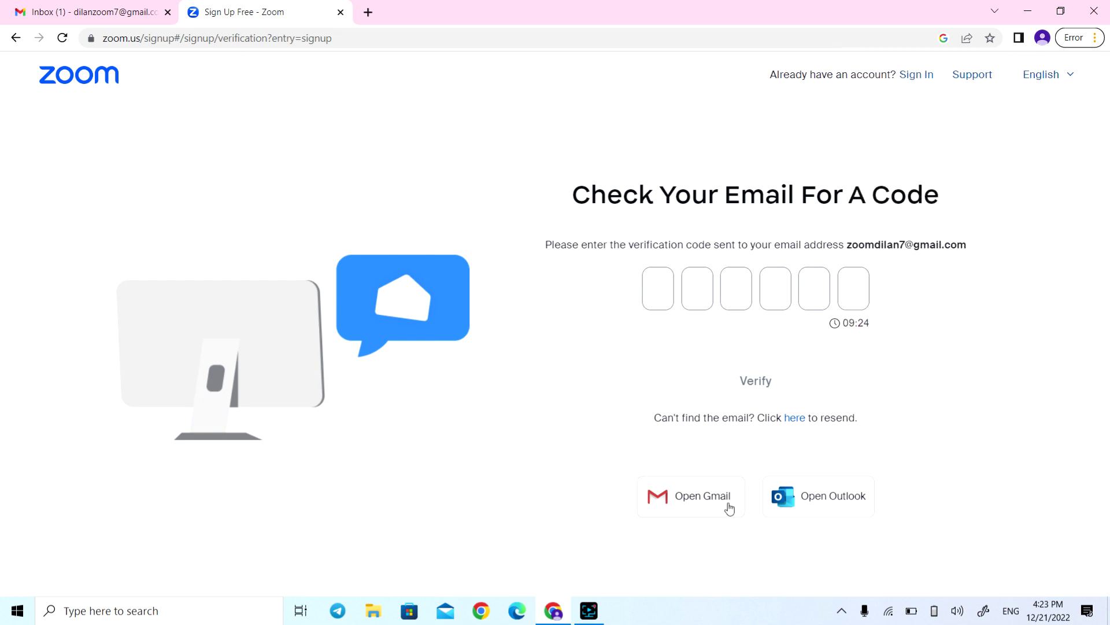
- Go back and resubmit the corrected e-mail address
click(15, 38)
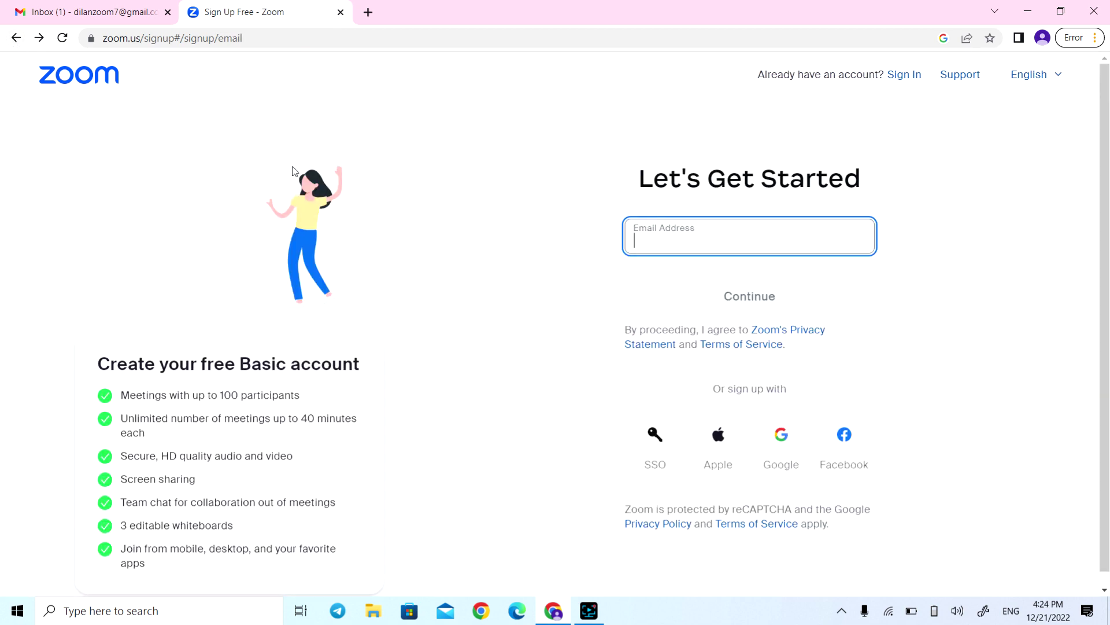
click(645, 242)
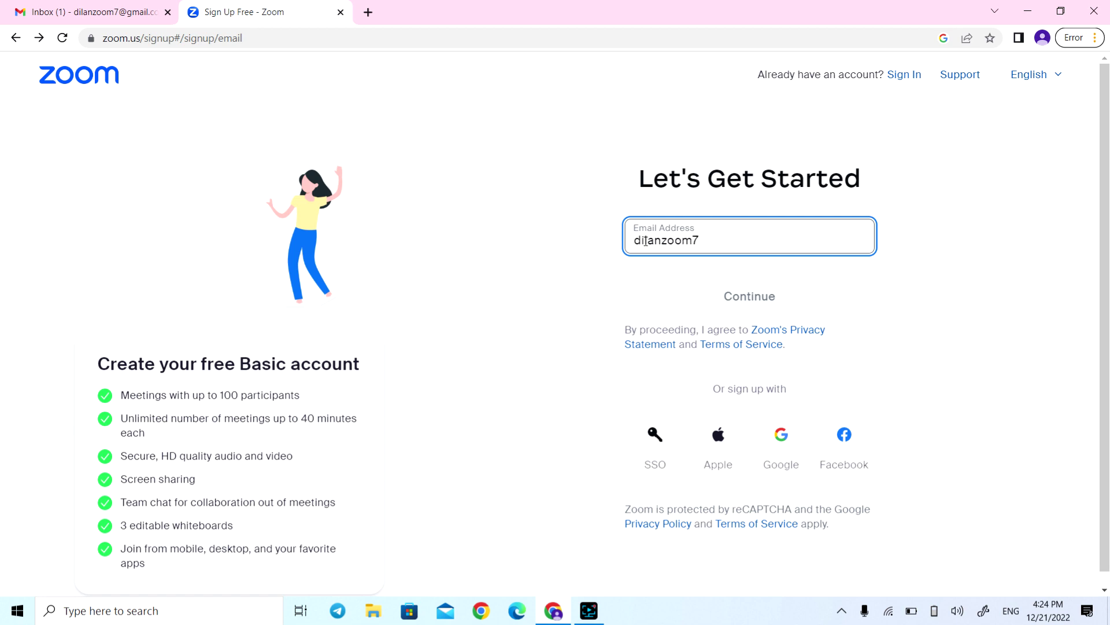
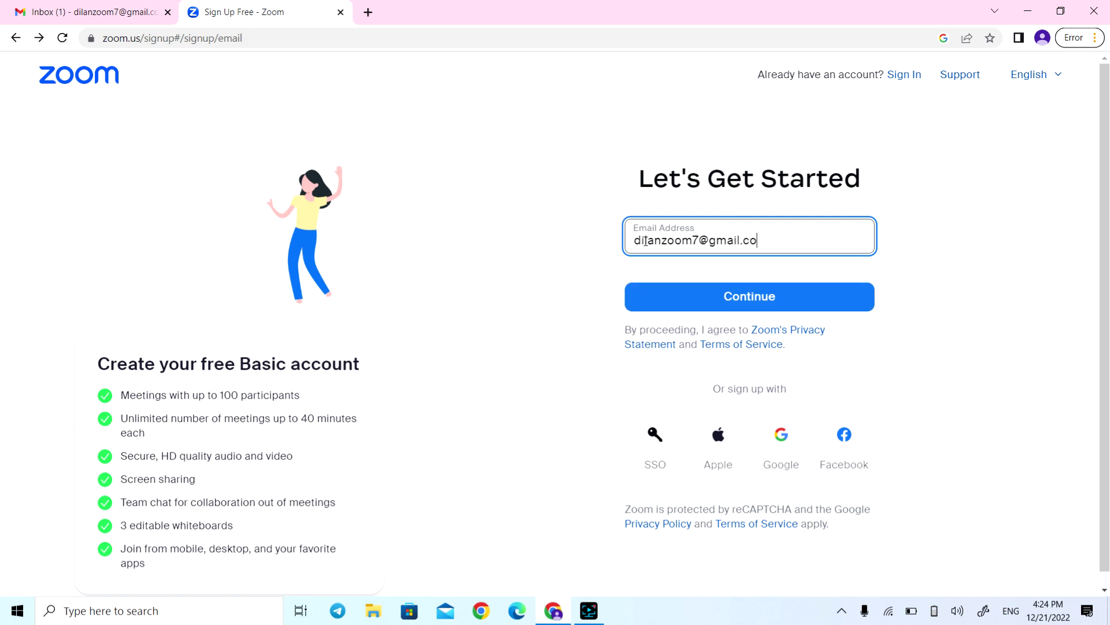
click(704, 297)
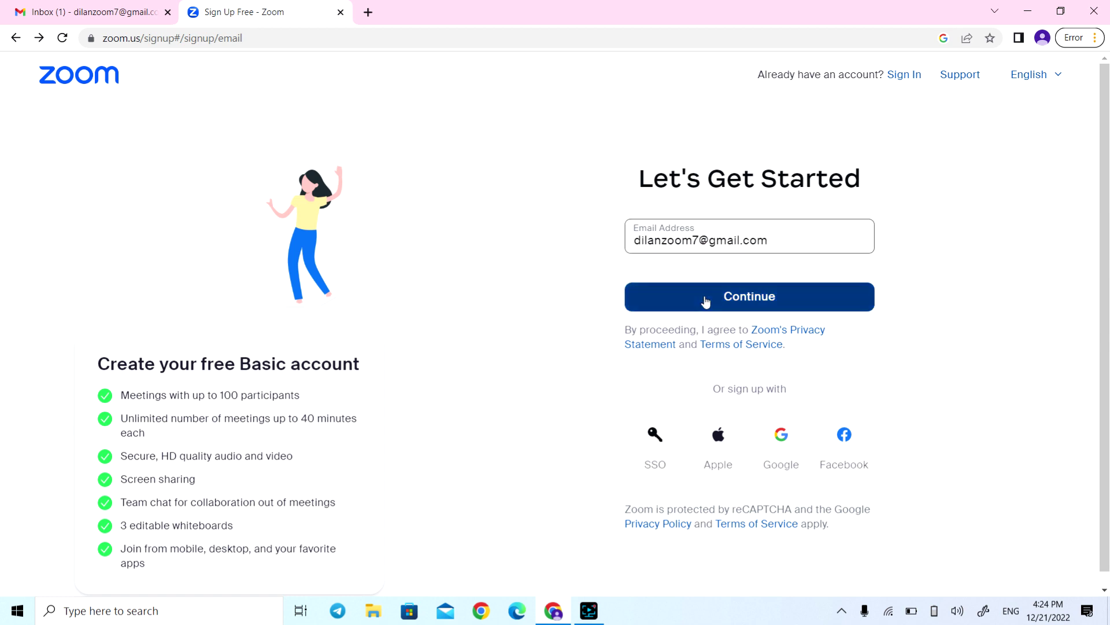
- Find the Zoom code email in Gmail and enter the six-digit verification code
click(67, 6)
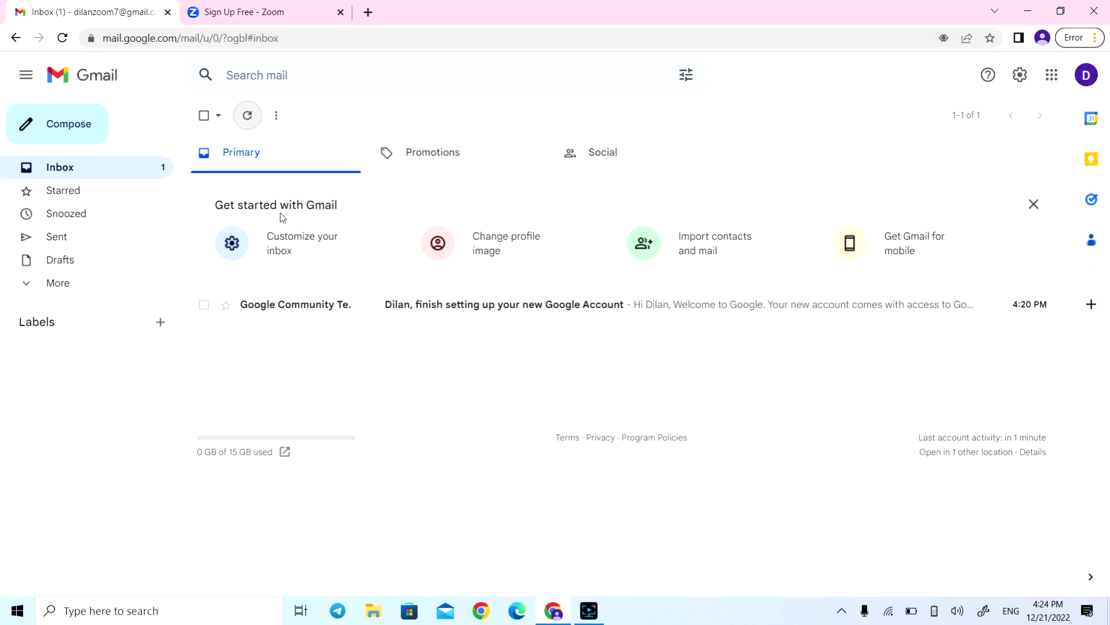
click(249, 116)
click(234, 22)
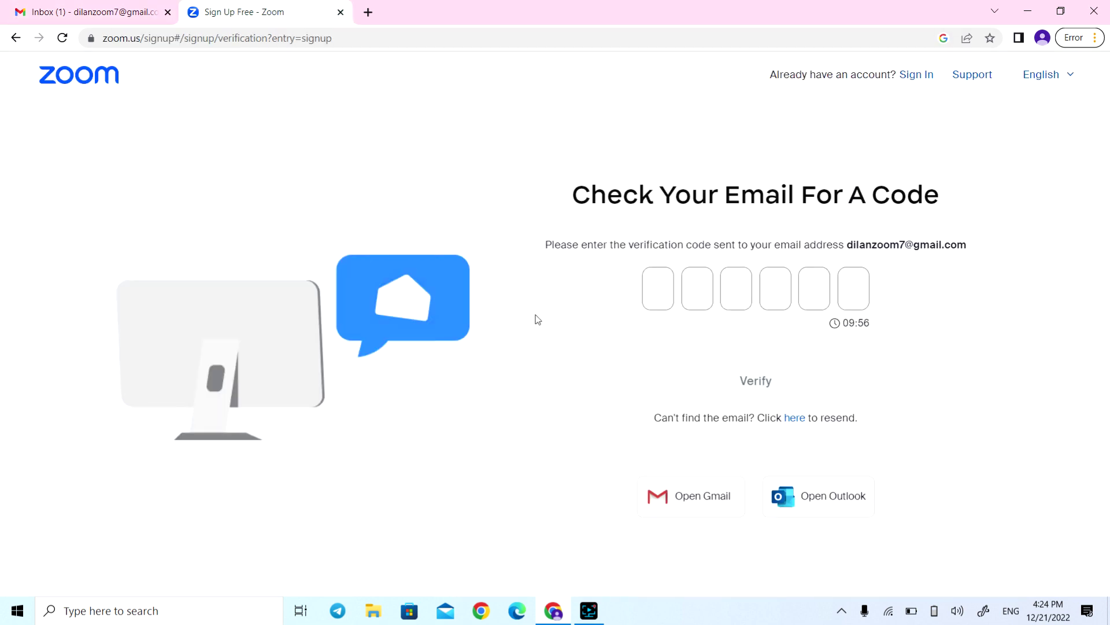
click(67, 6)
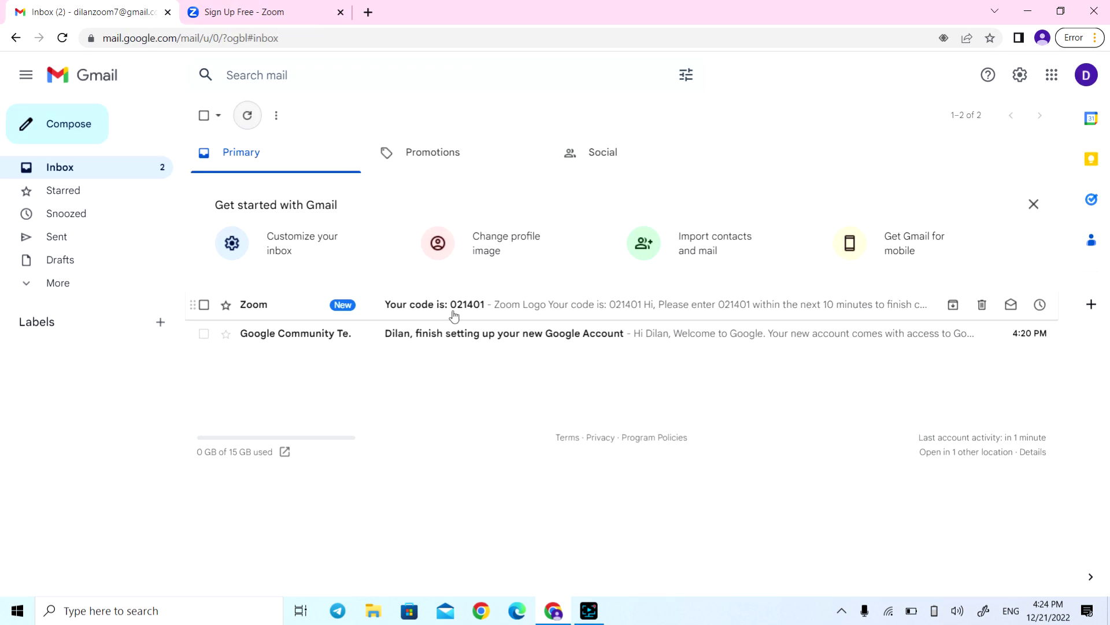
click(243, 11)
click(669, 287)
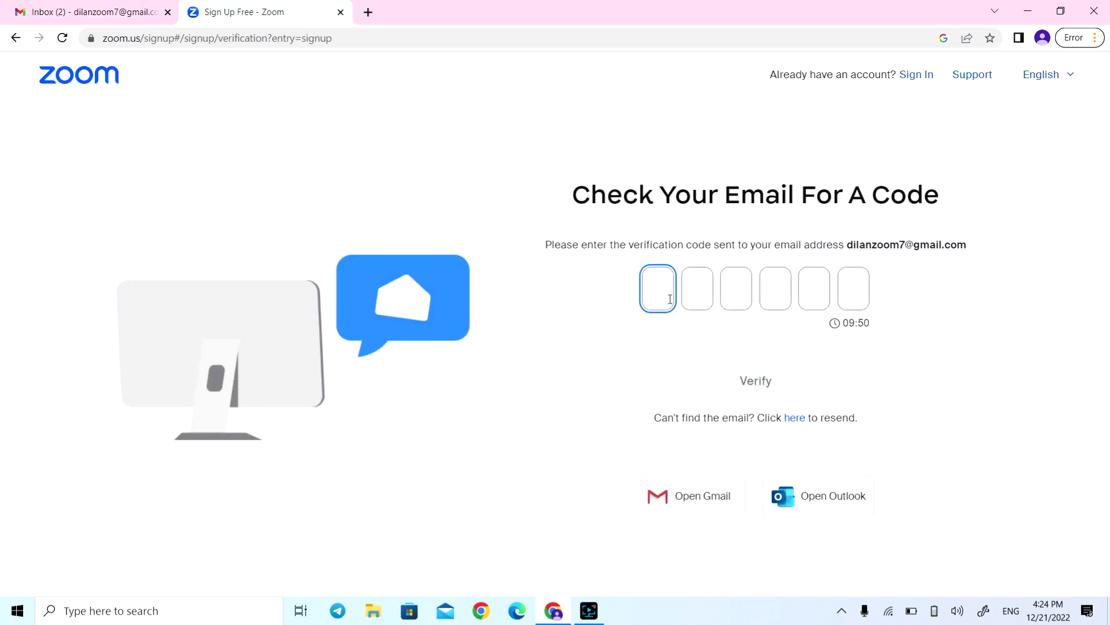
- Verify the code and fill in the account holder's first and last name
click(741, 399)
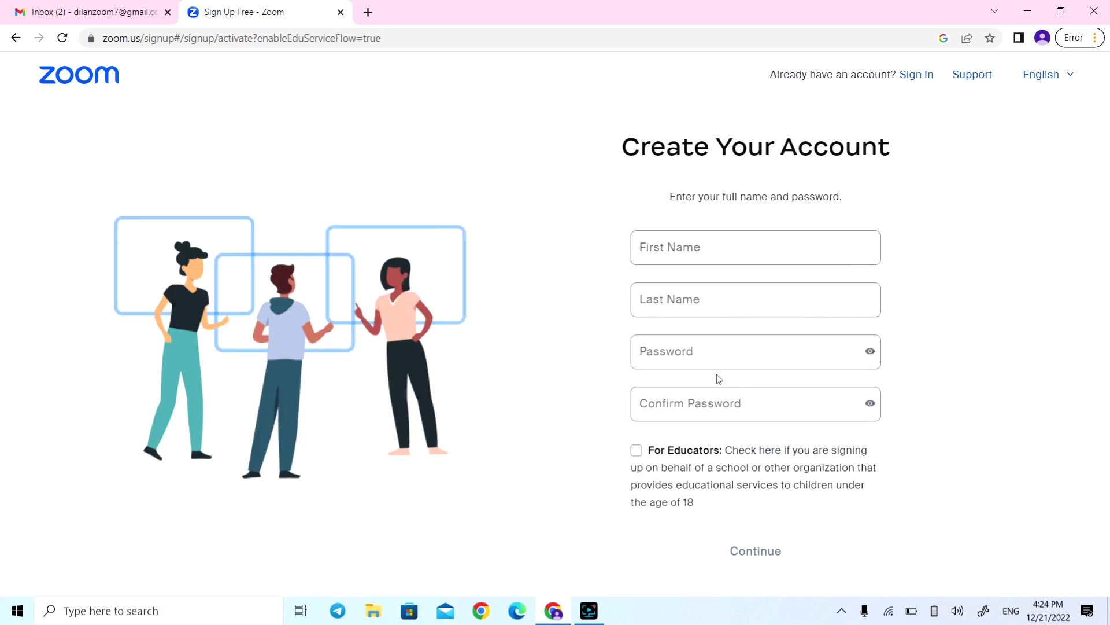
click(697, 252)
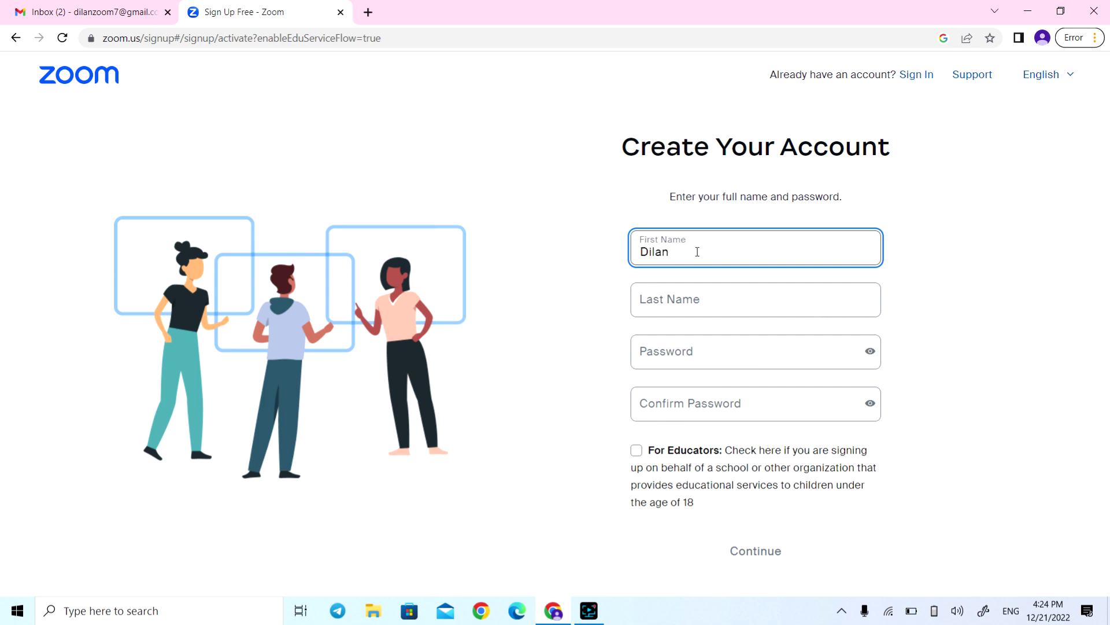
key(Tab)
key(Tab)
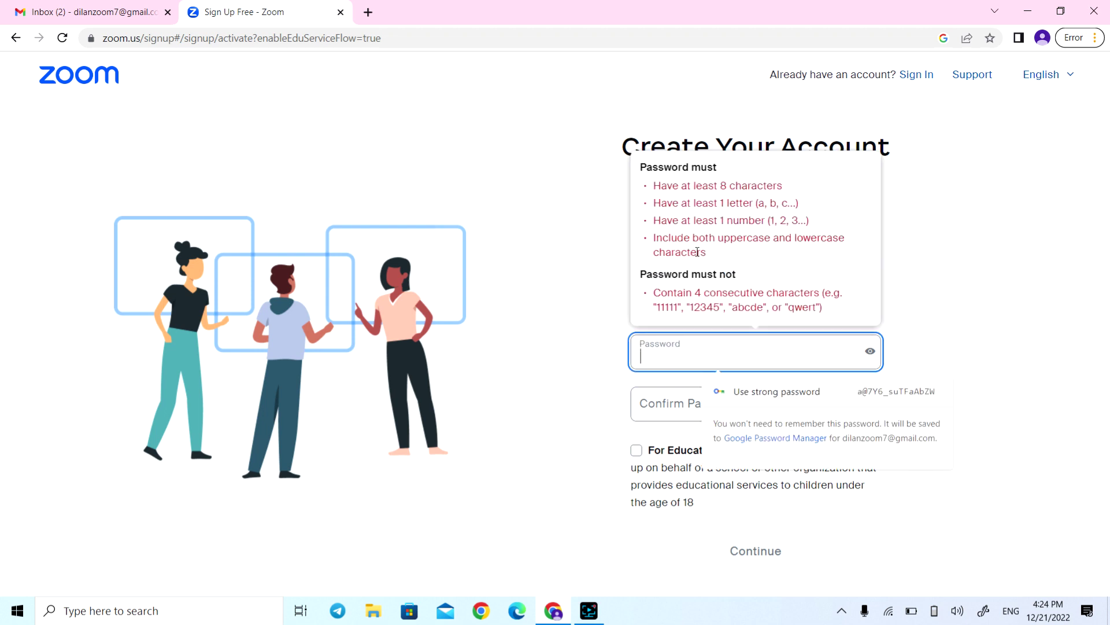
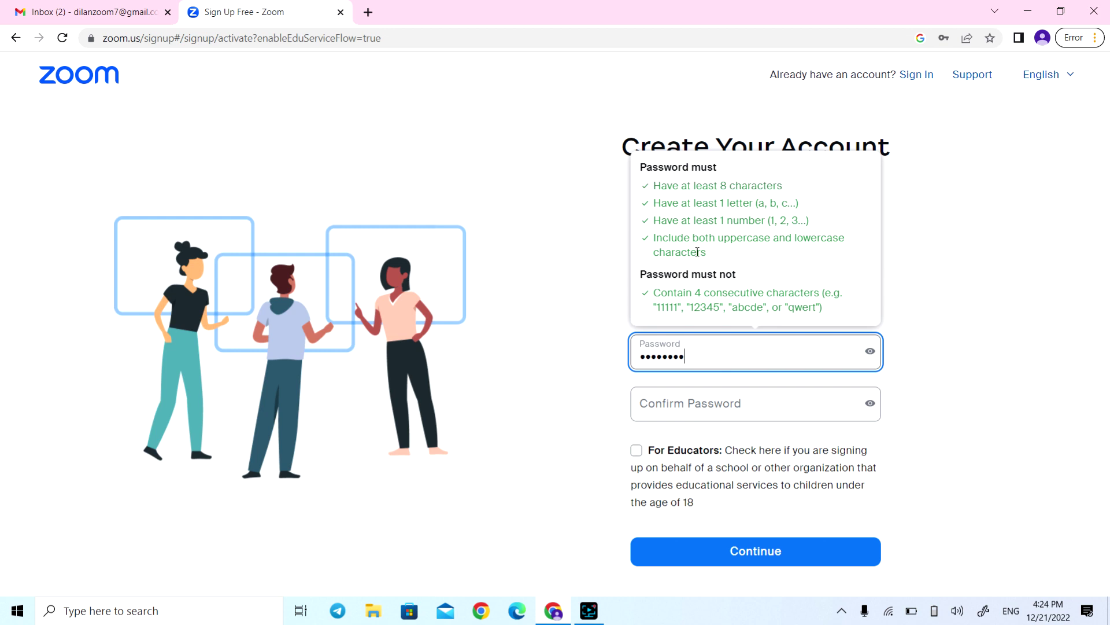
- Enter the account password and its confirmation, then submit the form
key(Tab)
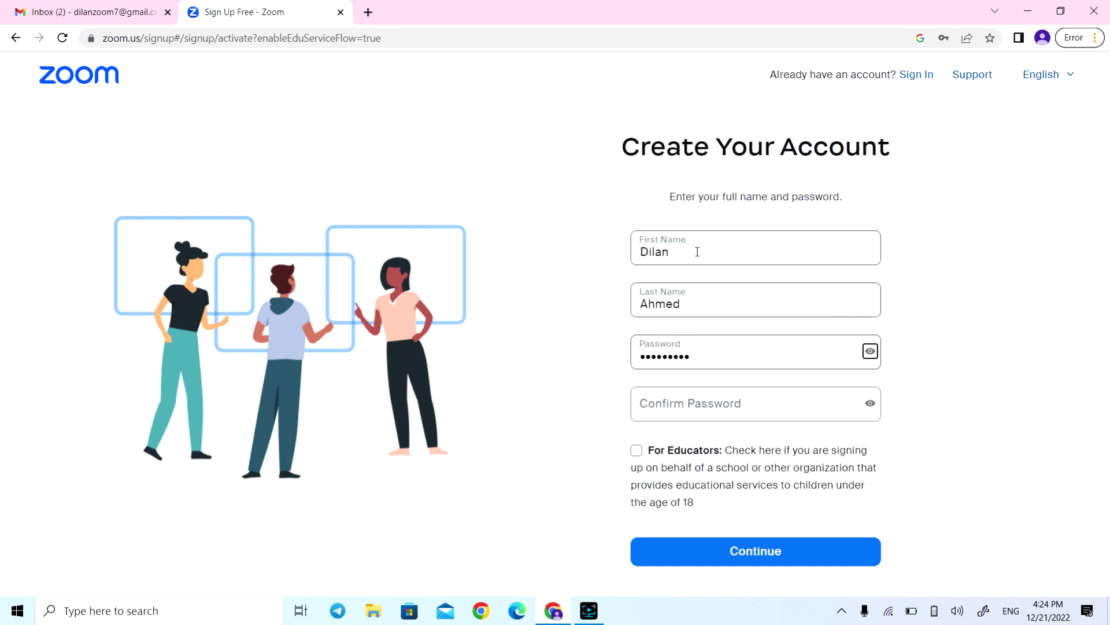
click(704, 404)
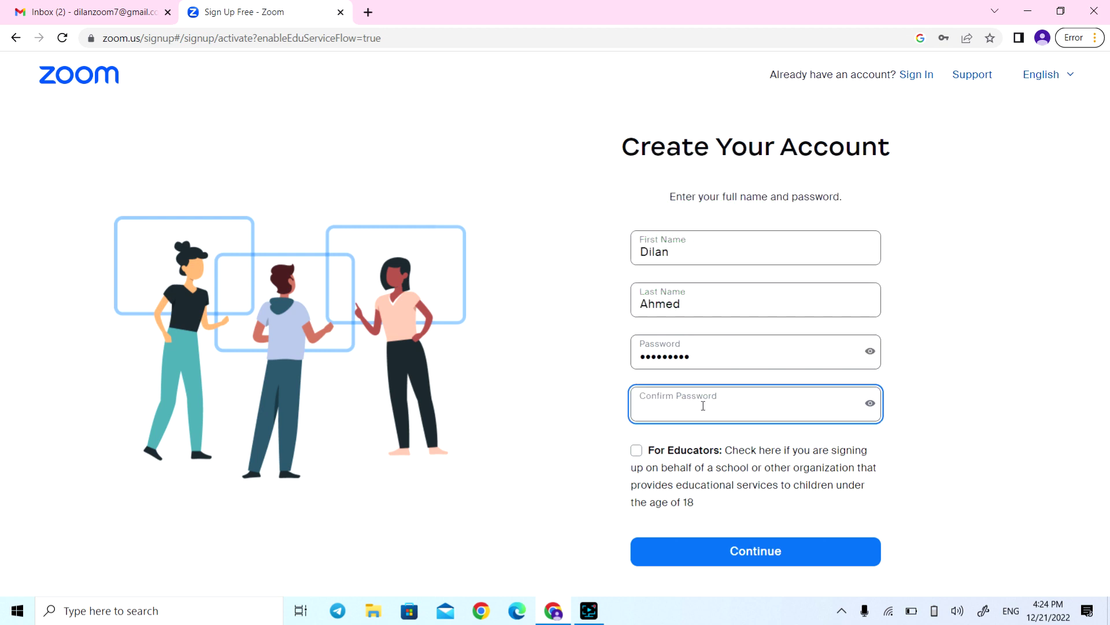
click(800, 550)
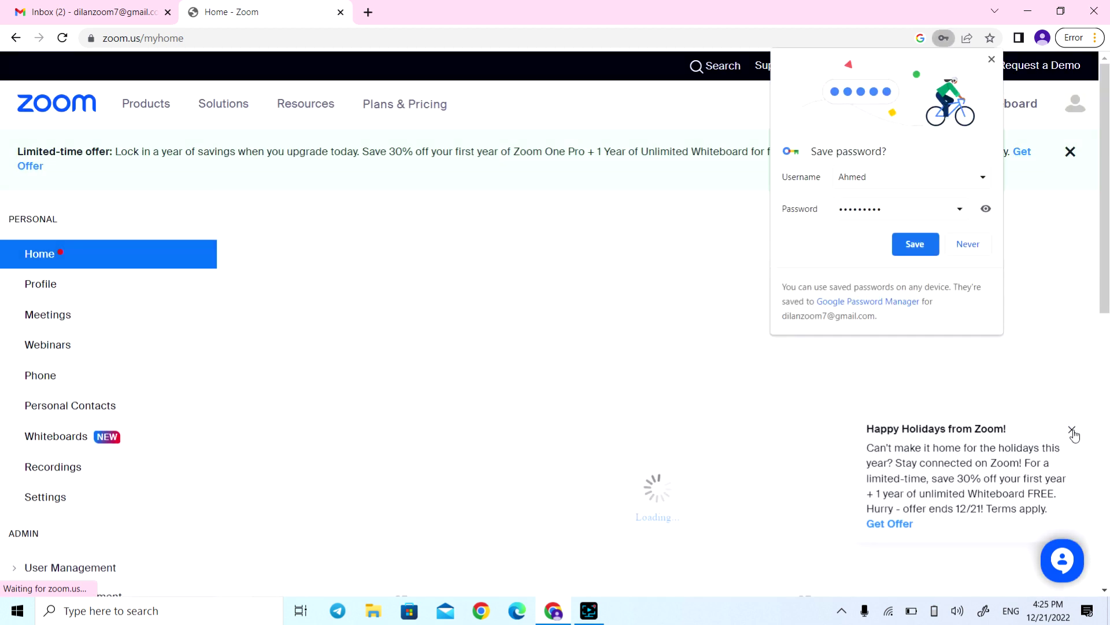
- Dismiss the holiday notice, save the password in Chrome, and go to the desktop download page
click(1071, 429)
click(903, 245)
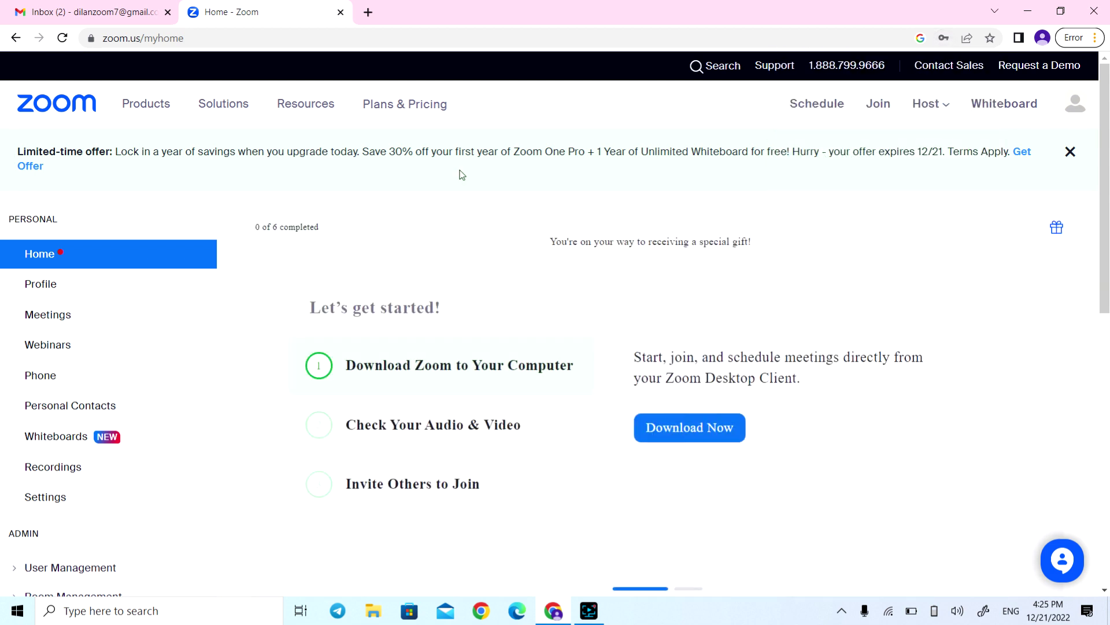
click(699, 435)
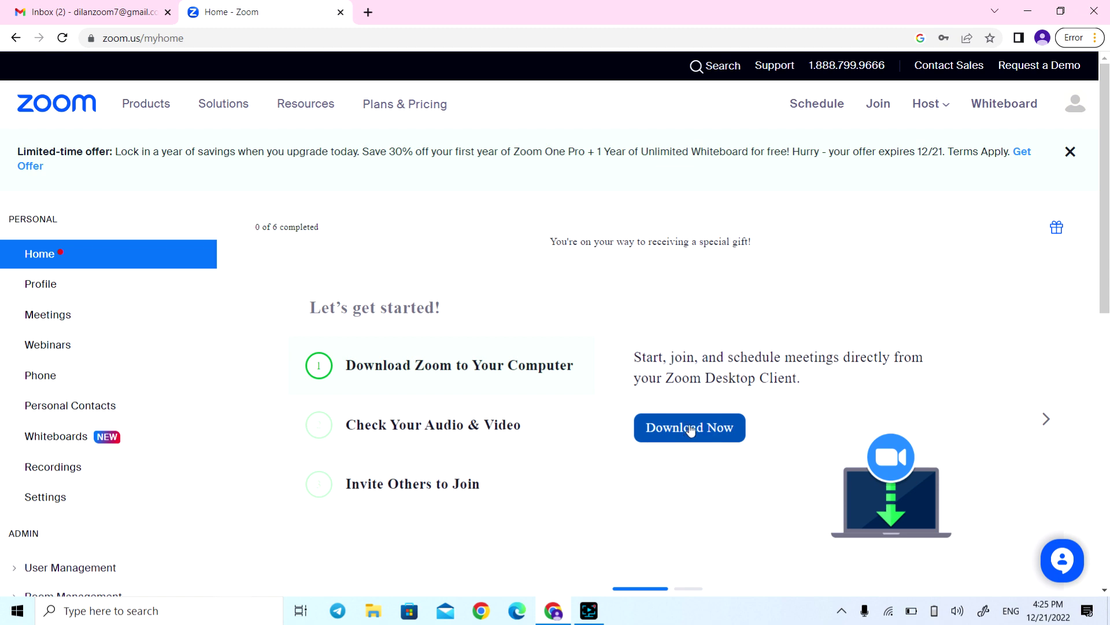
click(690, 429)
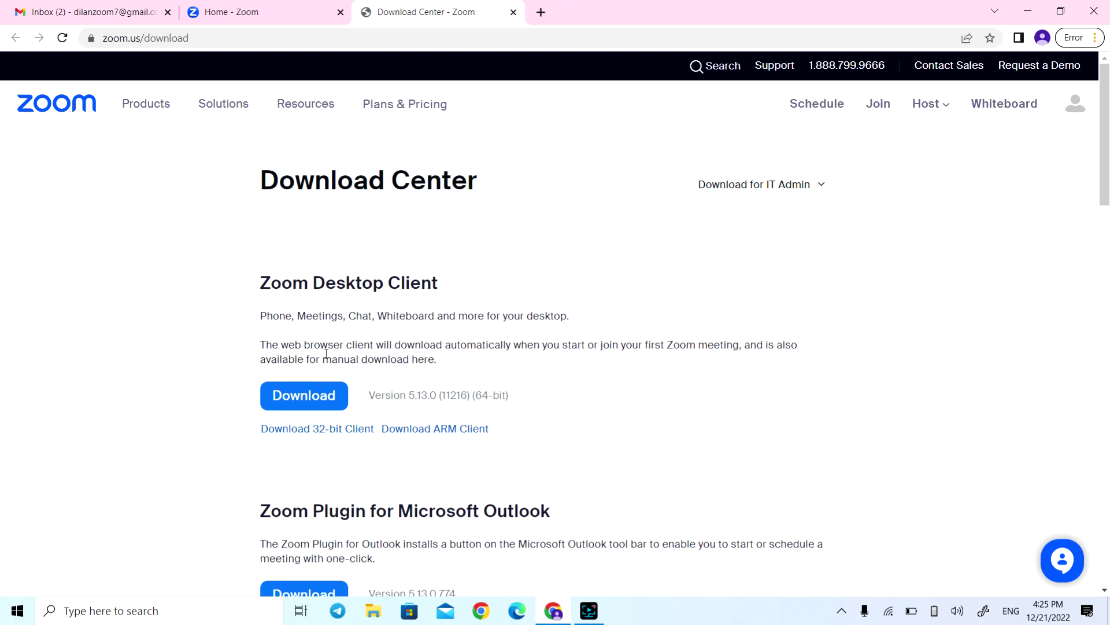
- Download the 64-bit Zoom Desktop Client installer and show it in the Downloads folder
click(314, 398)
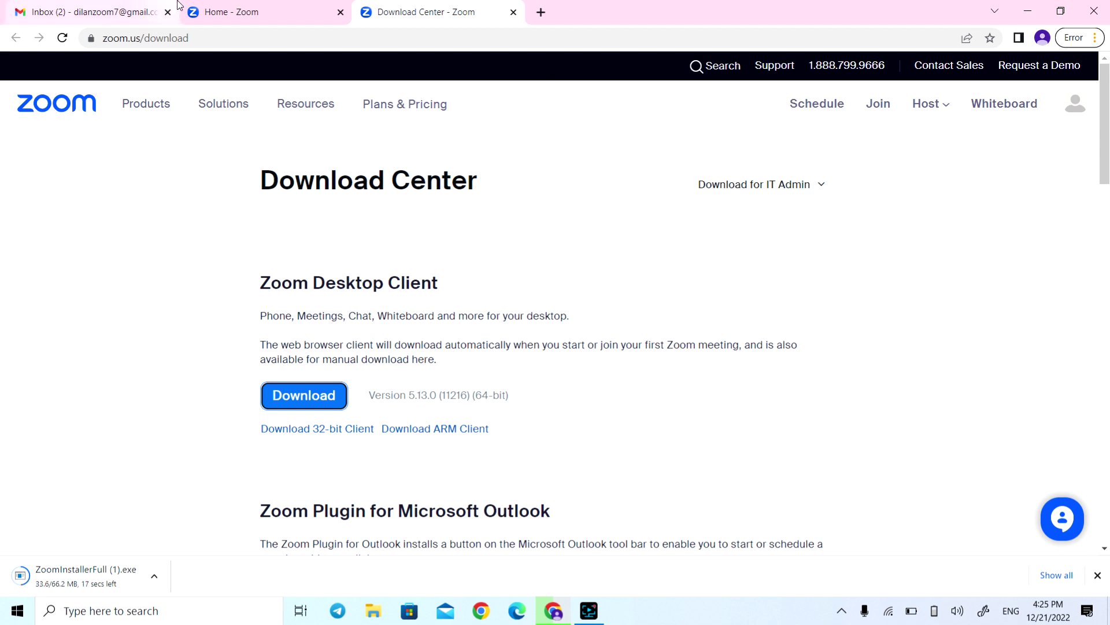
mouse_move(244, 5)
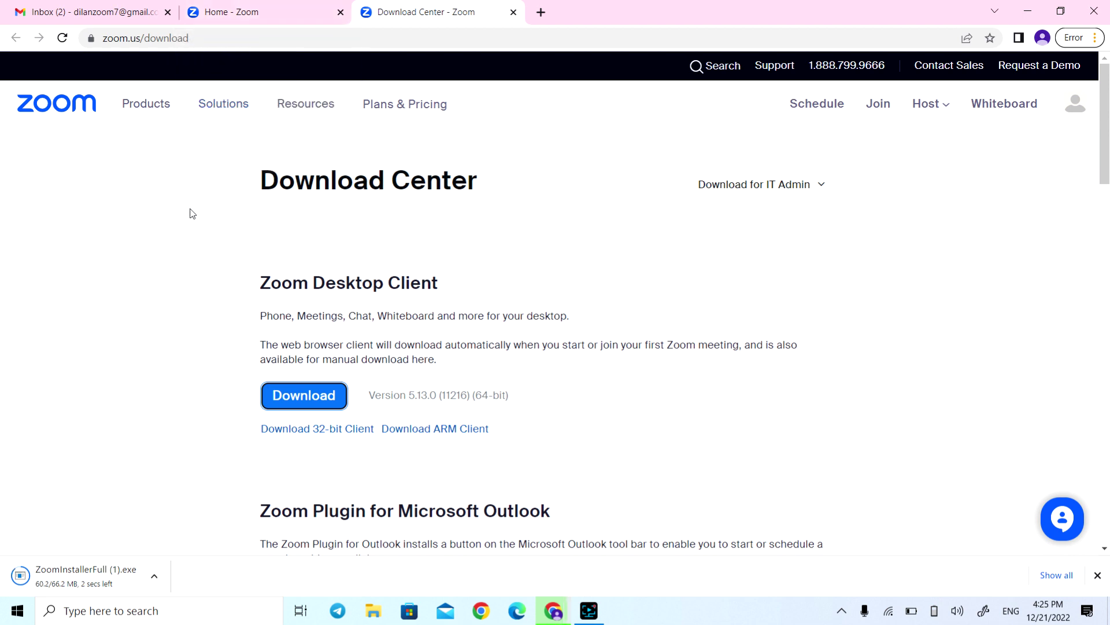
mouse_move(285, 5)
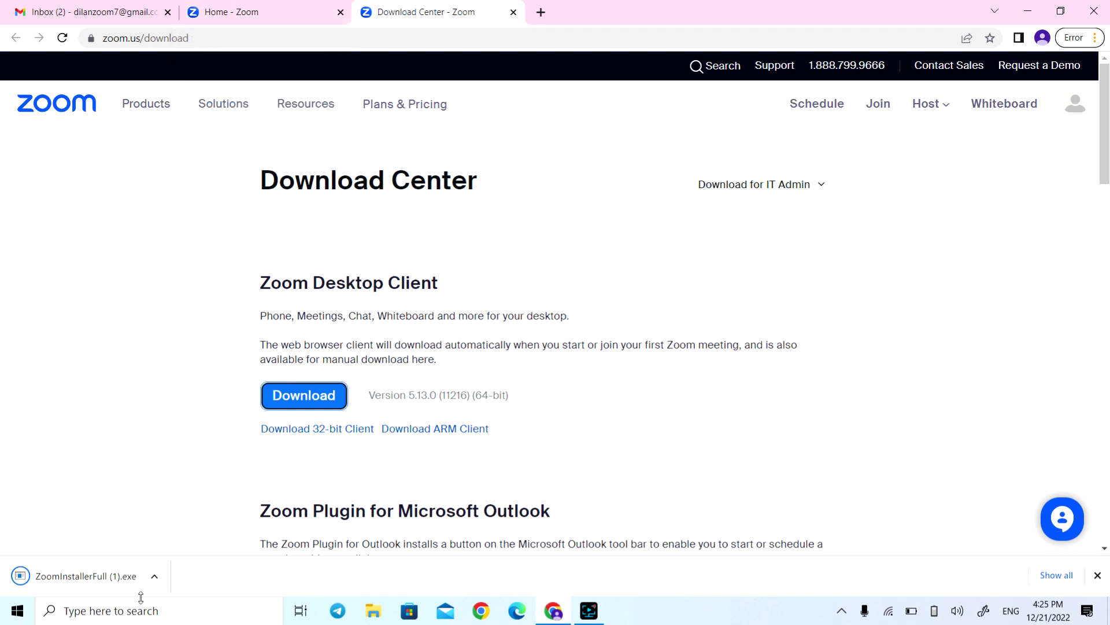
click(154, 578)
click(89, 452)
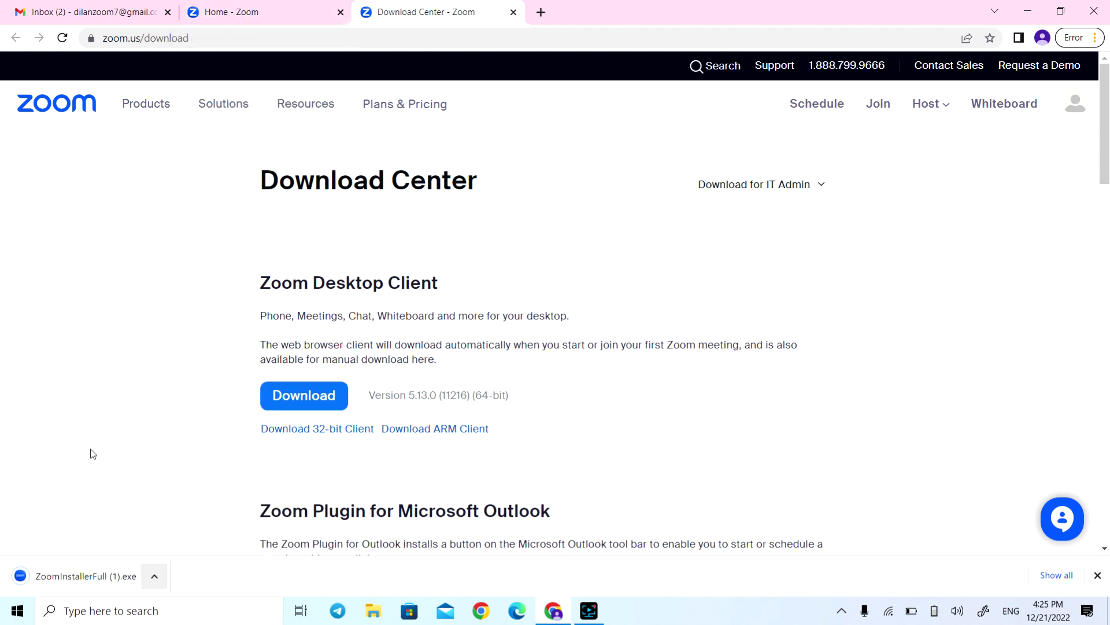
click(154, 576)
click(200, 526)
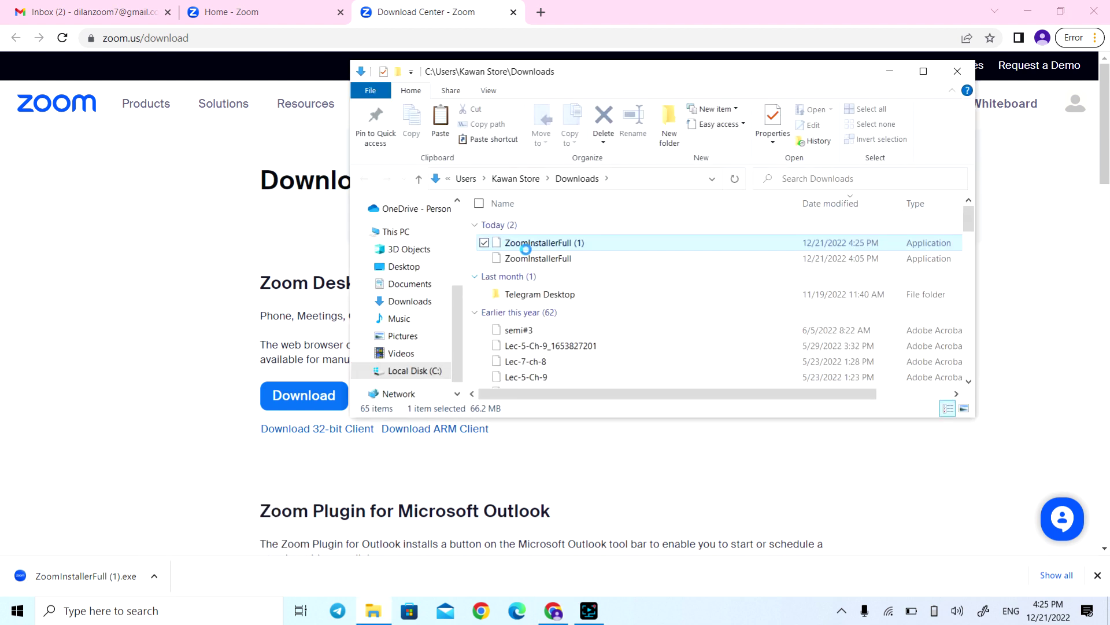
- Run ZoomInstallerFull (1), close the Downloads window, and return to the Gmail tab
double_click(528, 245)
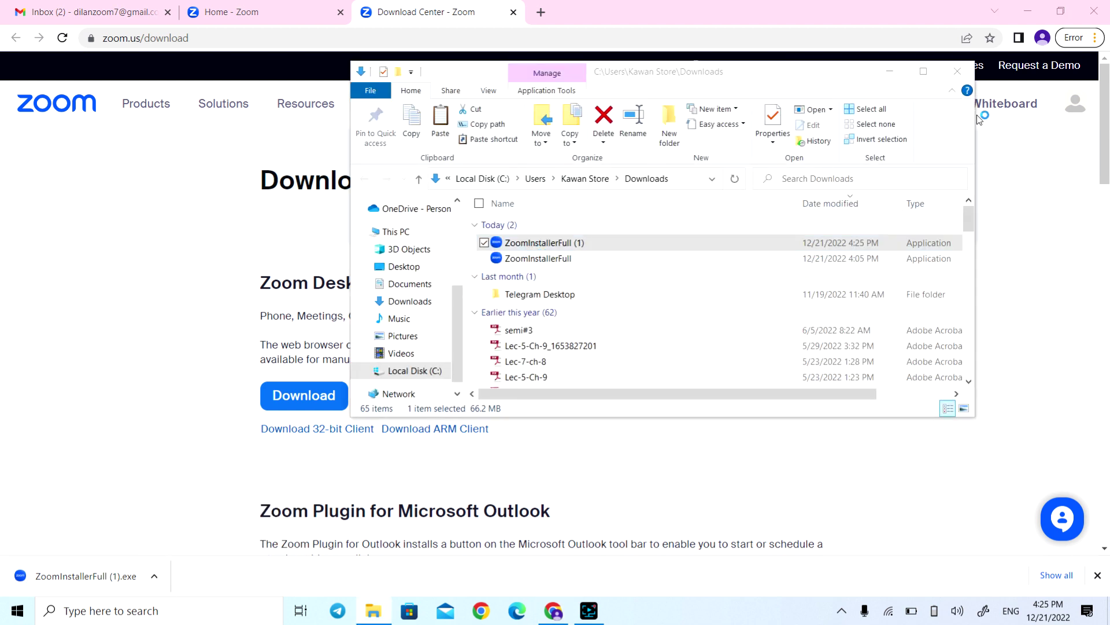
click(956, 71)
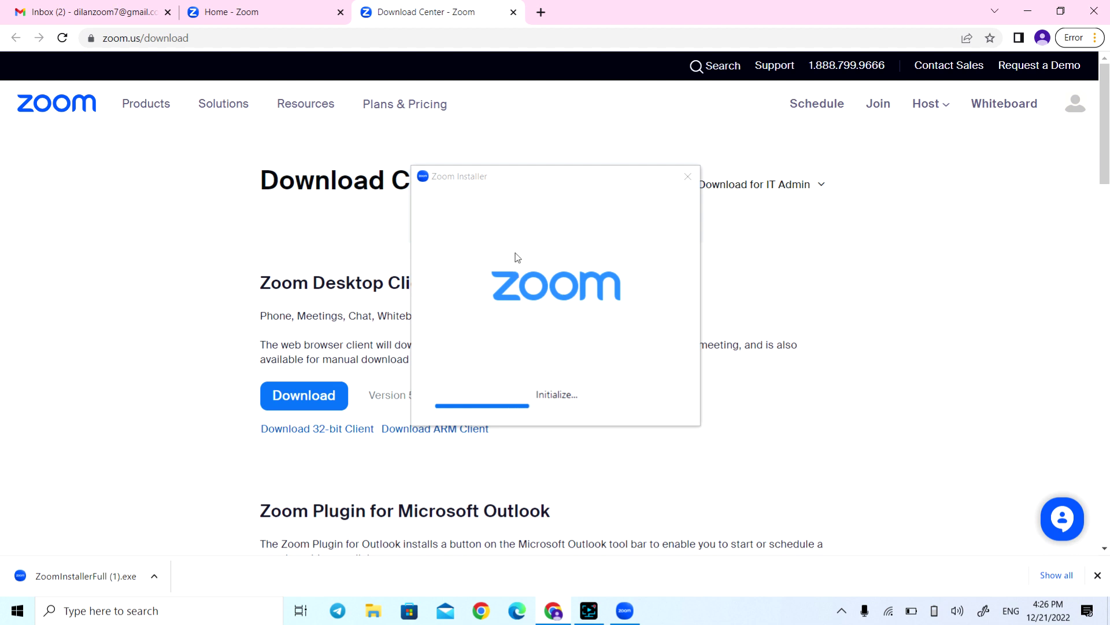
click(103, 8)
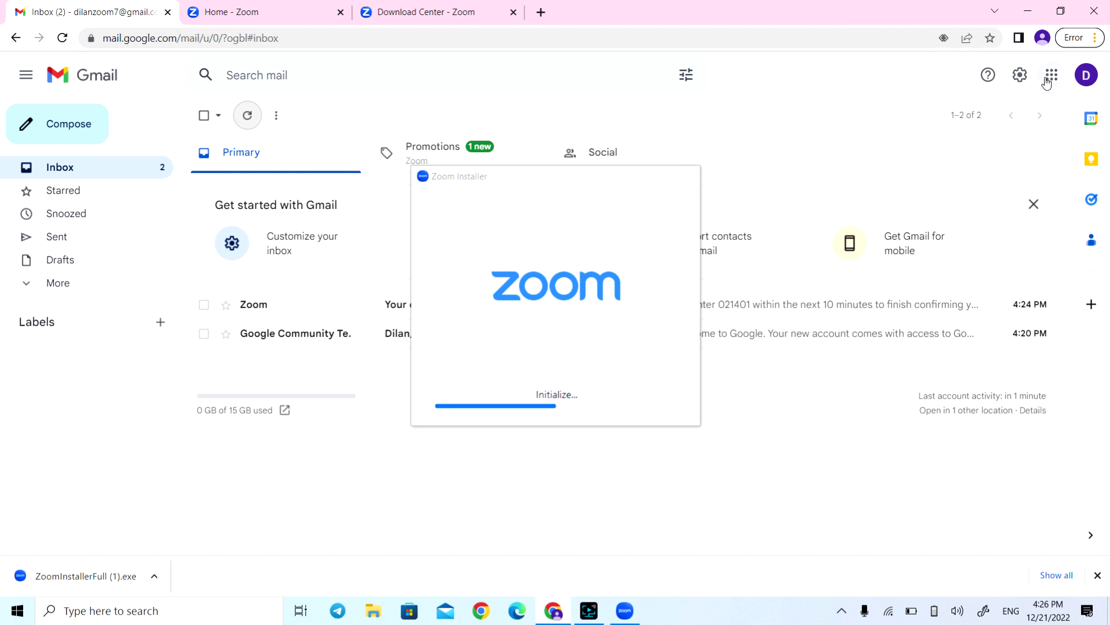
- Copy the Google account's e-mail address from the Gmail account details
click(1087, 79)
triple_click(991, 205)
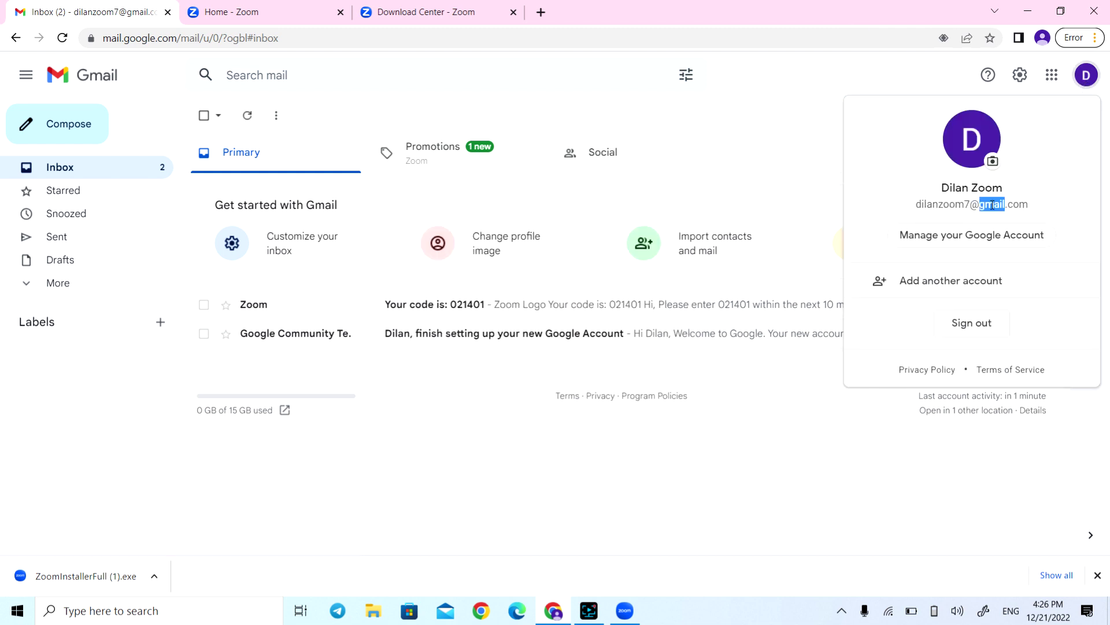
right_click(991, 205)
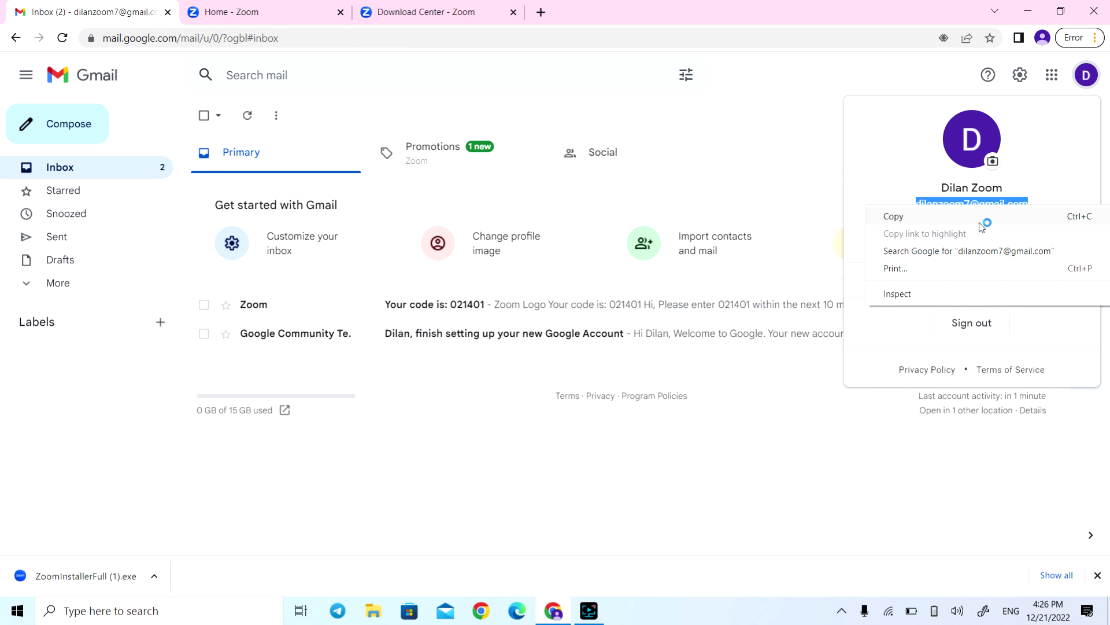
click(986, 217)
- Switch to the Zoom Download Center tab, minimizing and restoring the browser
click(292, 7)
click(403, 8)
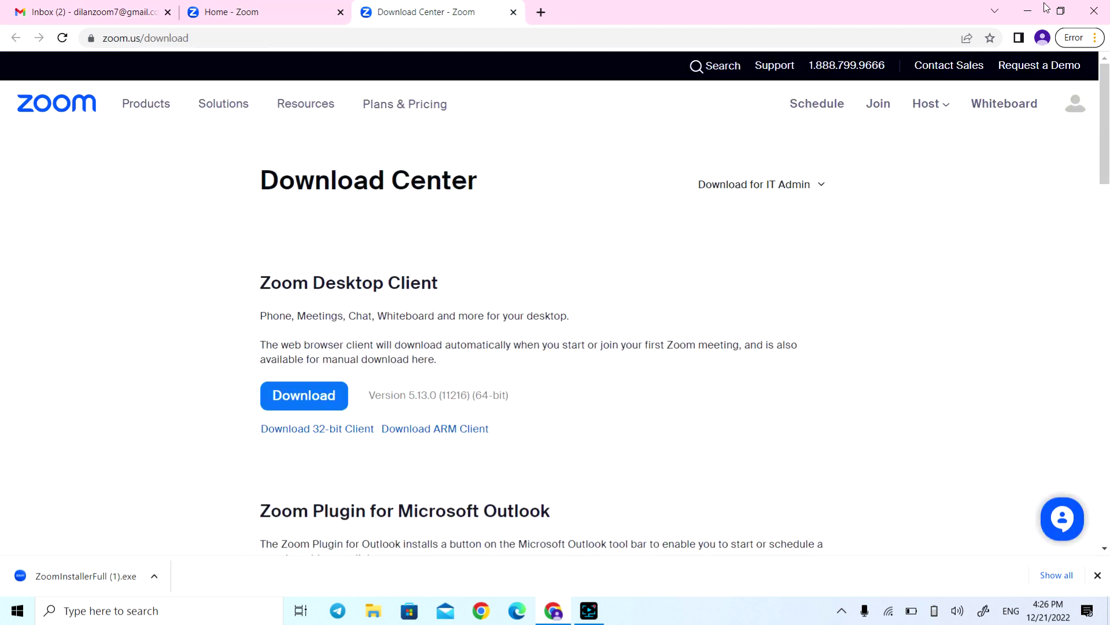
click(1027, 11)
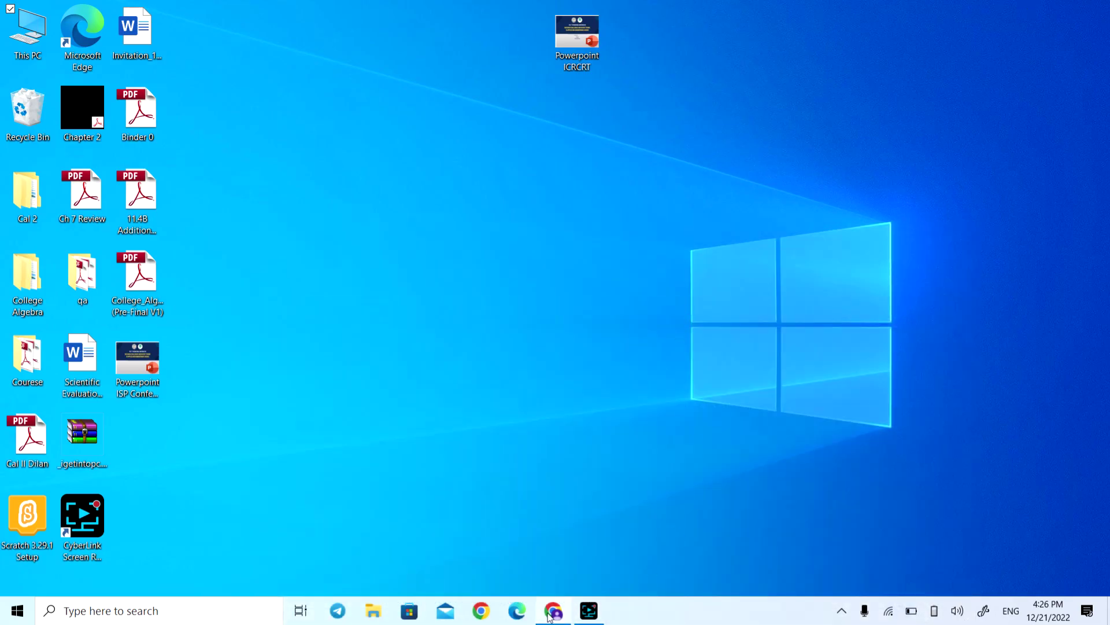
click(550, 615)
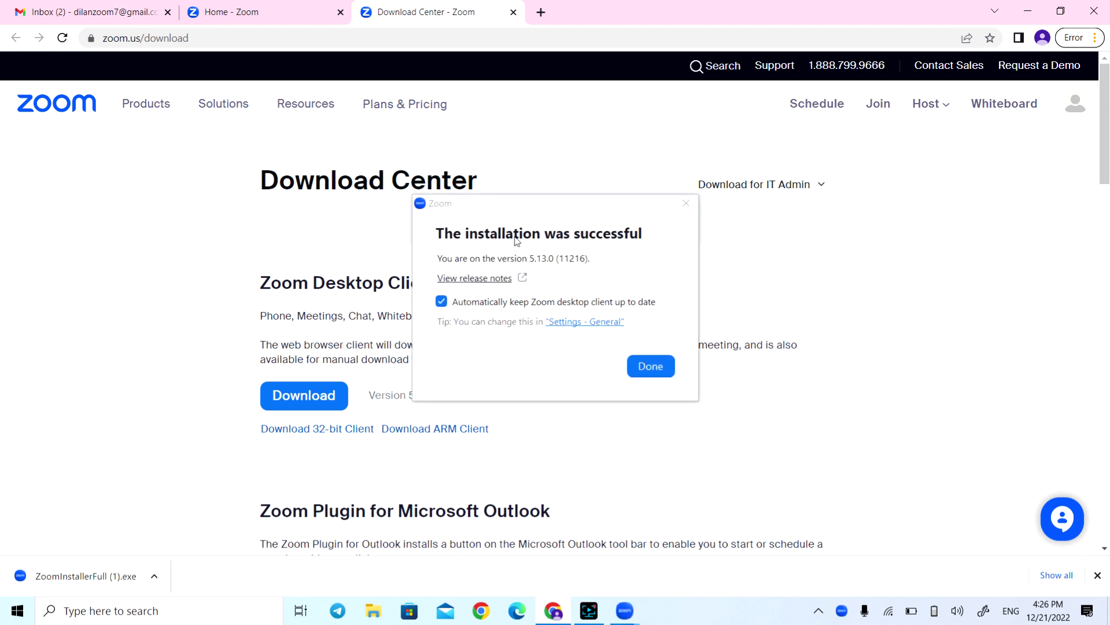
- Close the install success message, open the Zoom client, and sign in with the pasted e-mail and password
click(656, 369)
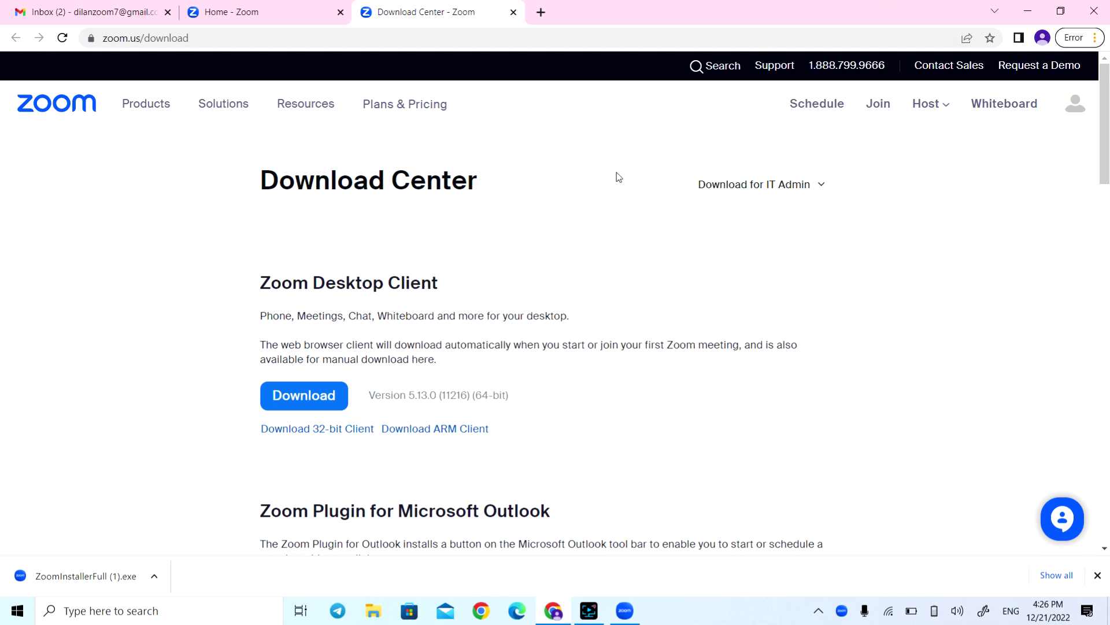
click(623, 614)
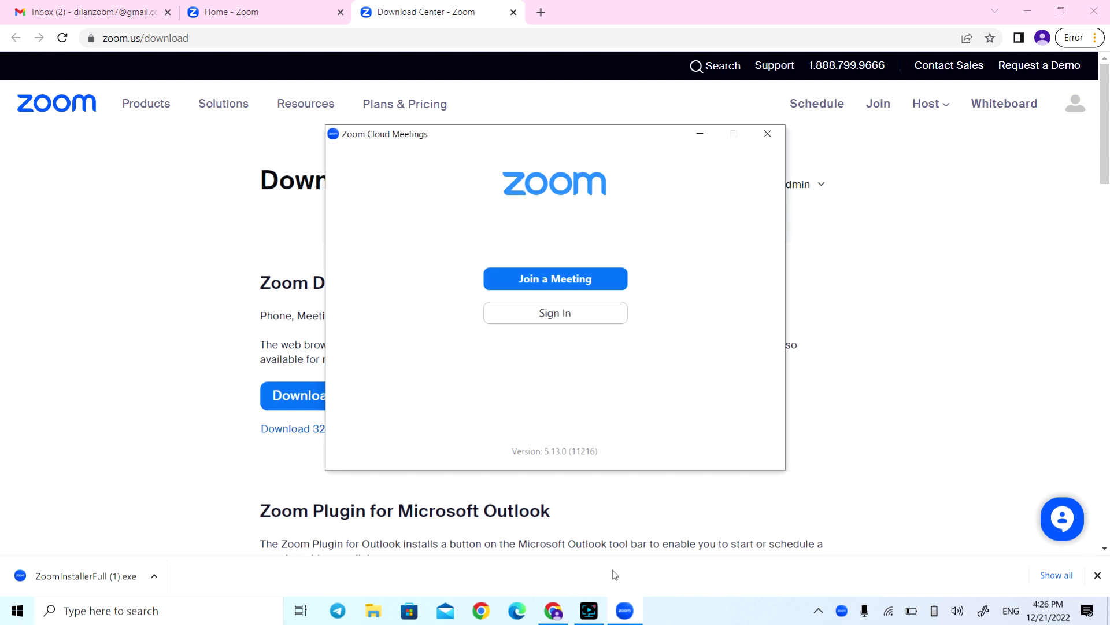
click(576, 313)
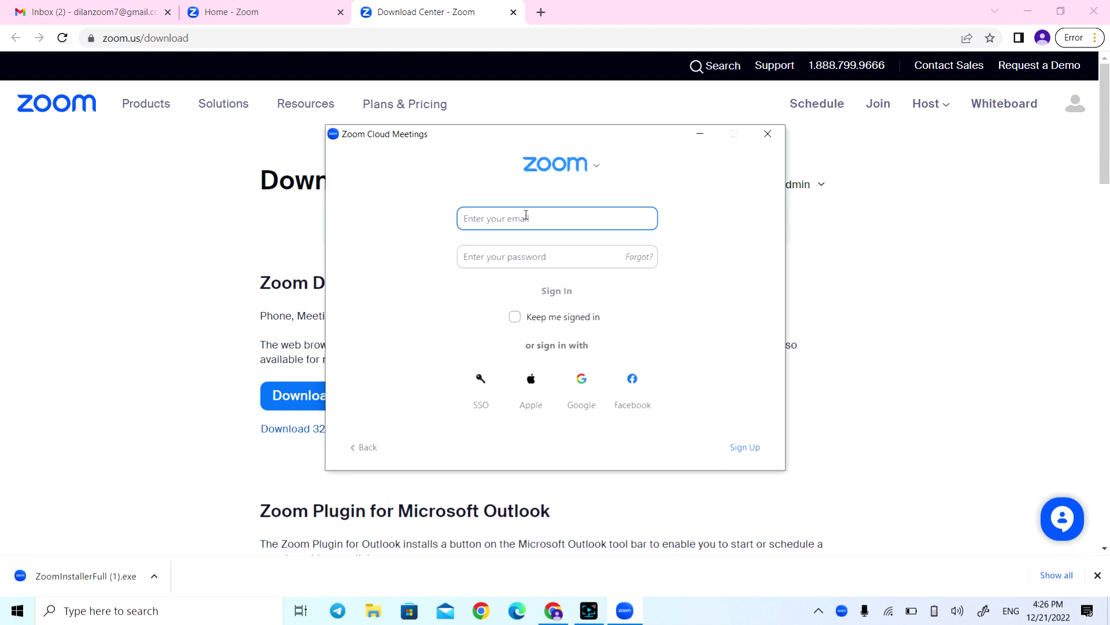
key(ctrl+v)
click(547, 261)
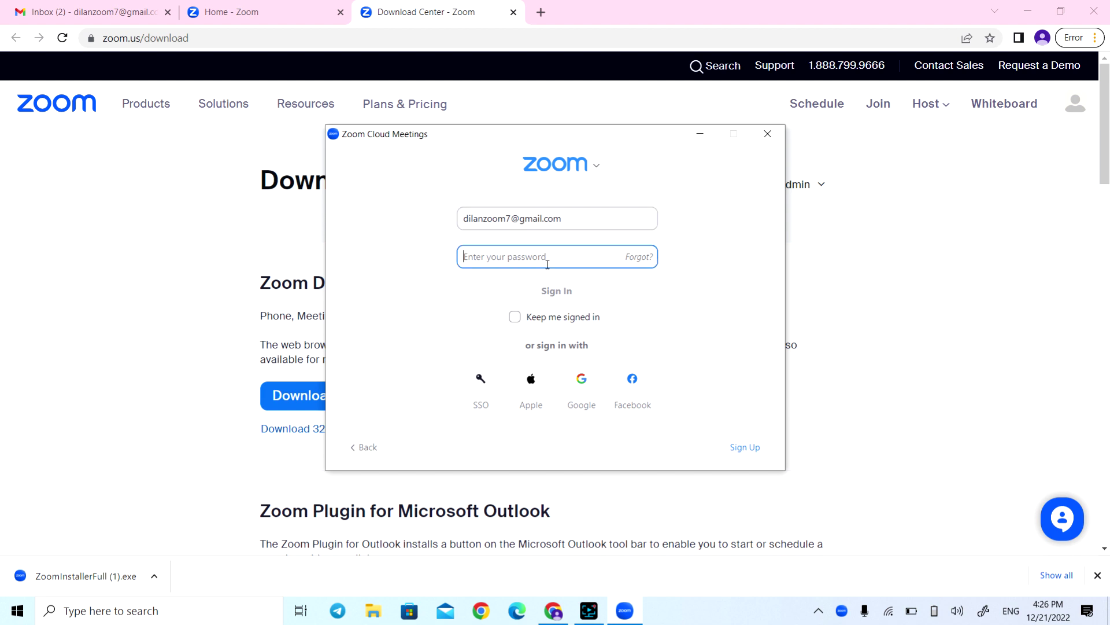
text(*)
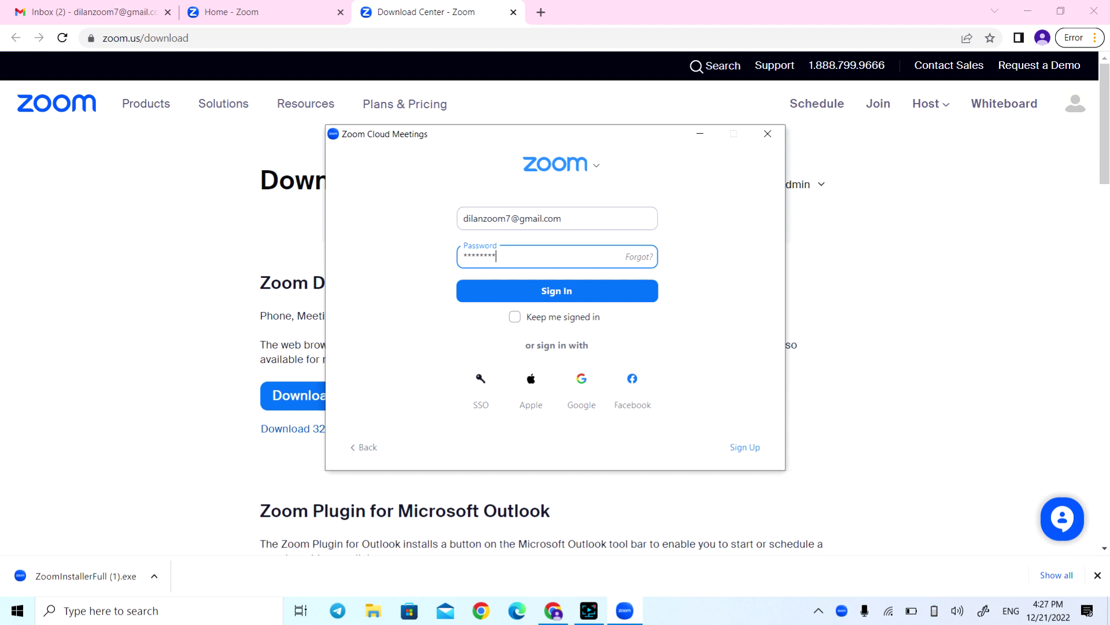
key(Return)
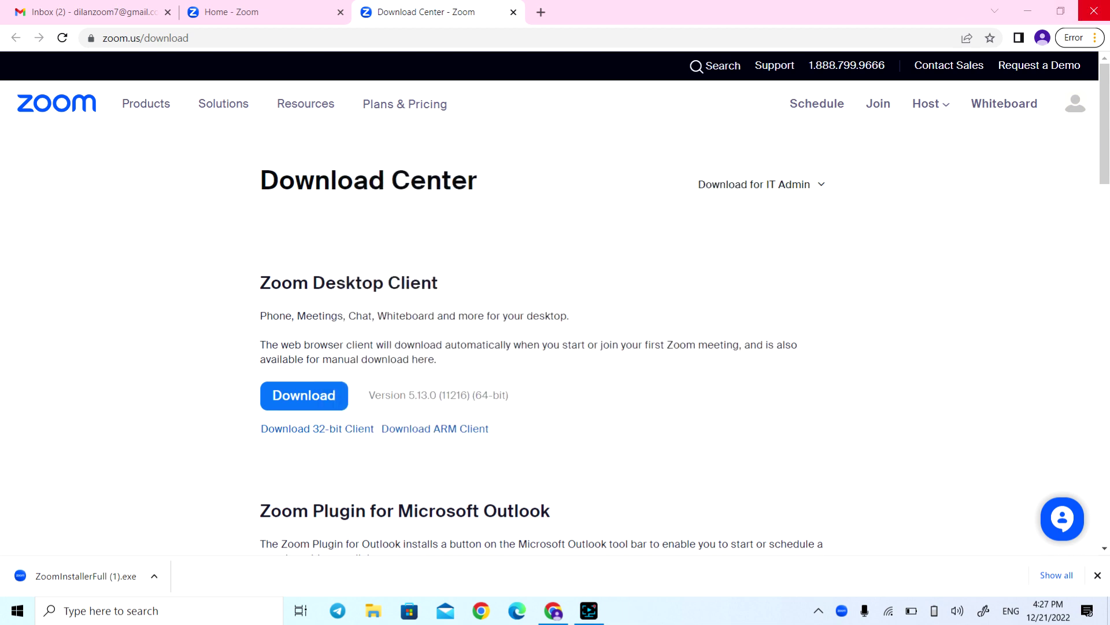
- Close Chrome, dismiss the Exclusive Offer banner on Zoom Home, and close the Zoom window
click(1093, 11)
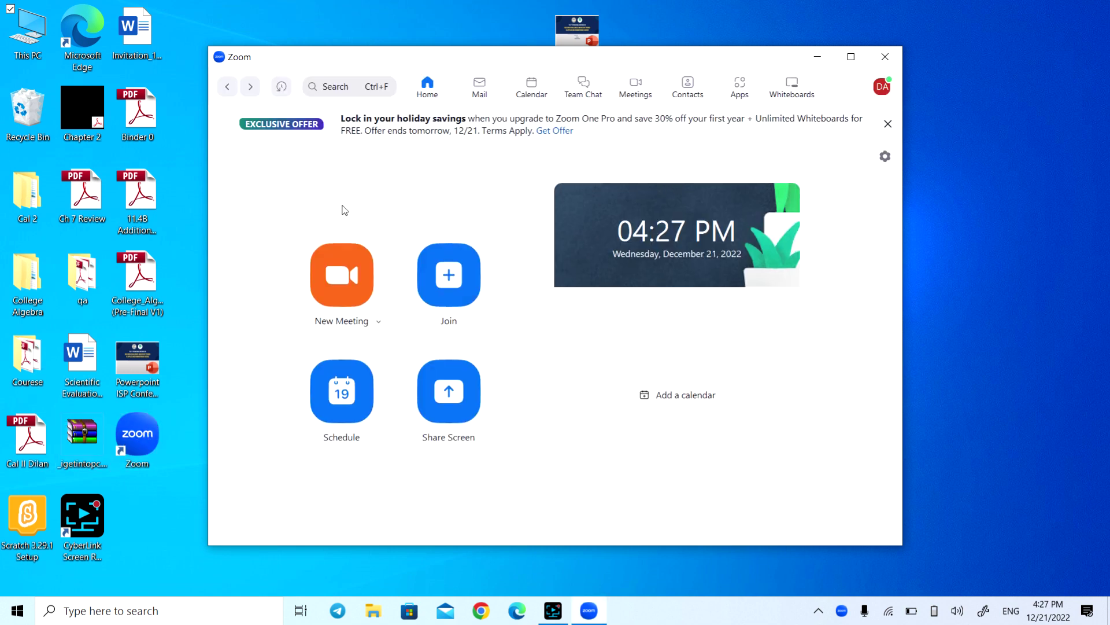
click(888, 123)
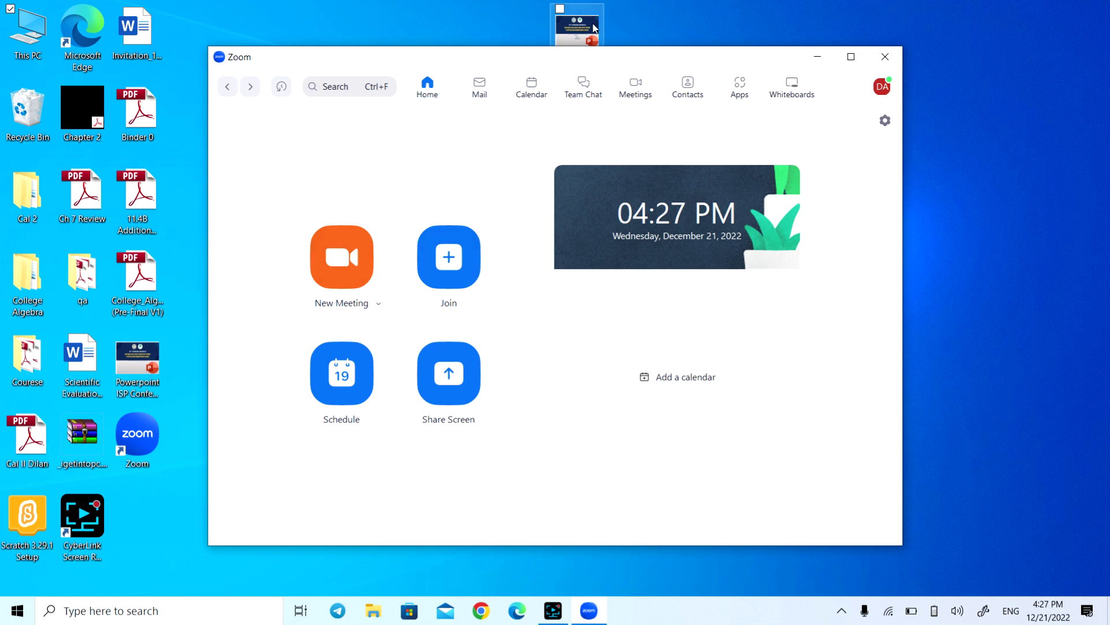
drag(649, 67, 657, 92)
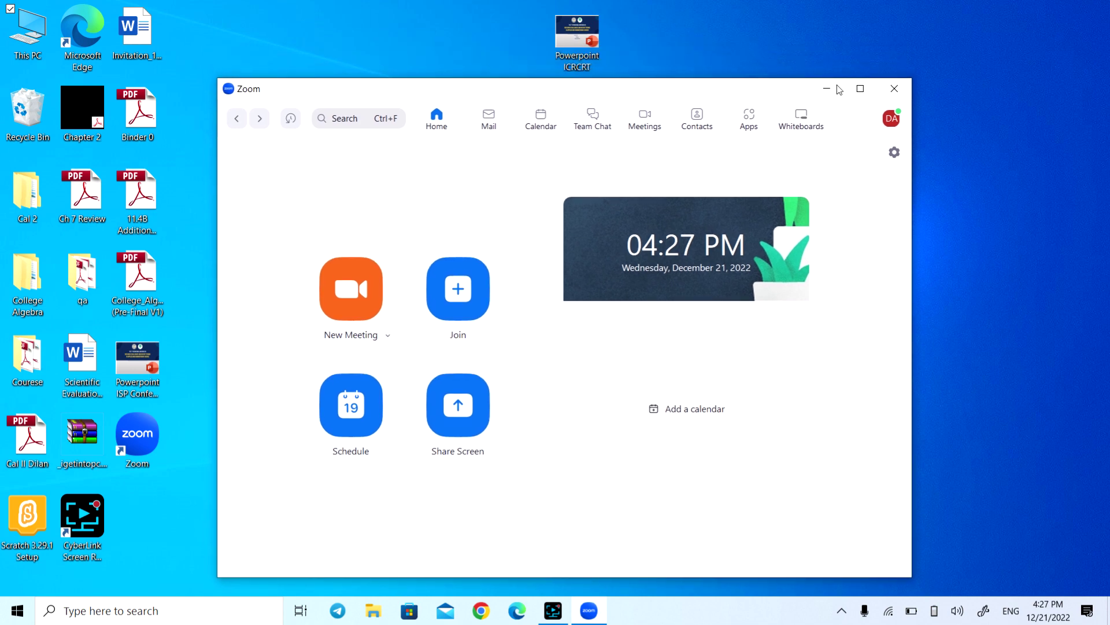
click(894, 88)
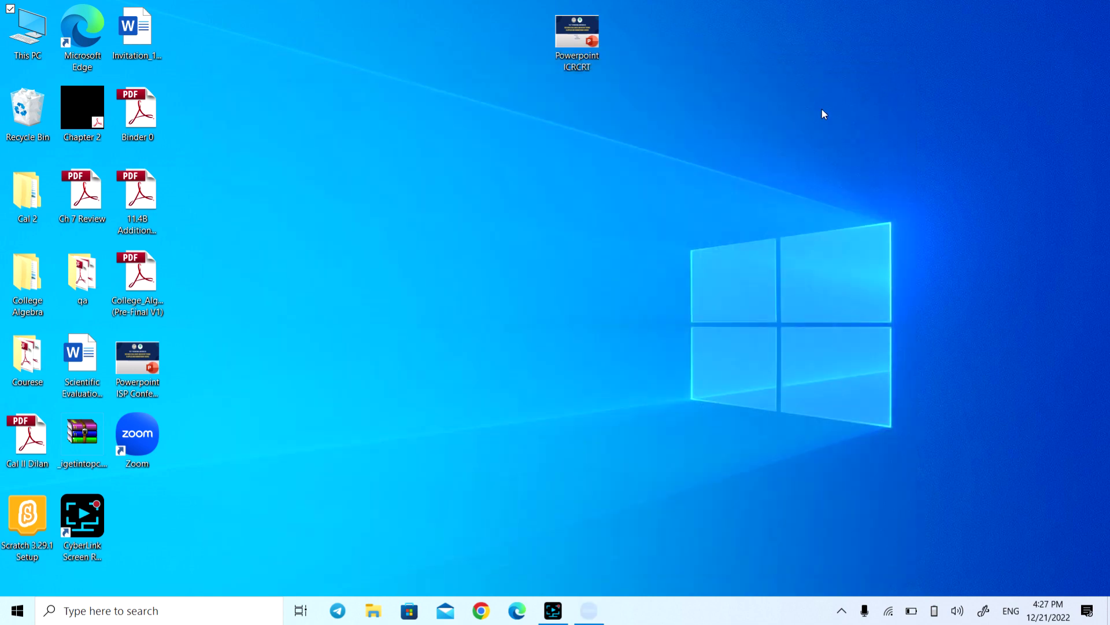
- Open the Powerpoint ICRCRT presentation, minimize it, and relaunch Zoom from its desktop shortcut
double_click(575, 30)
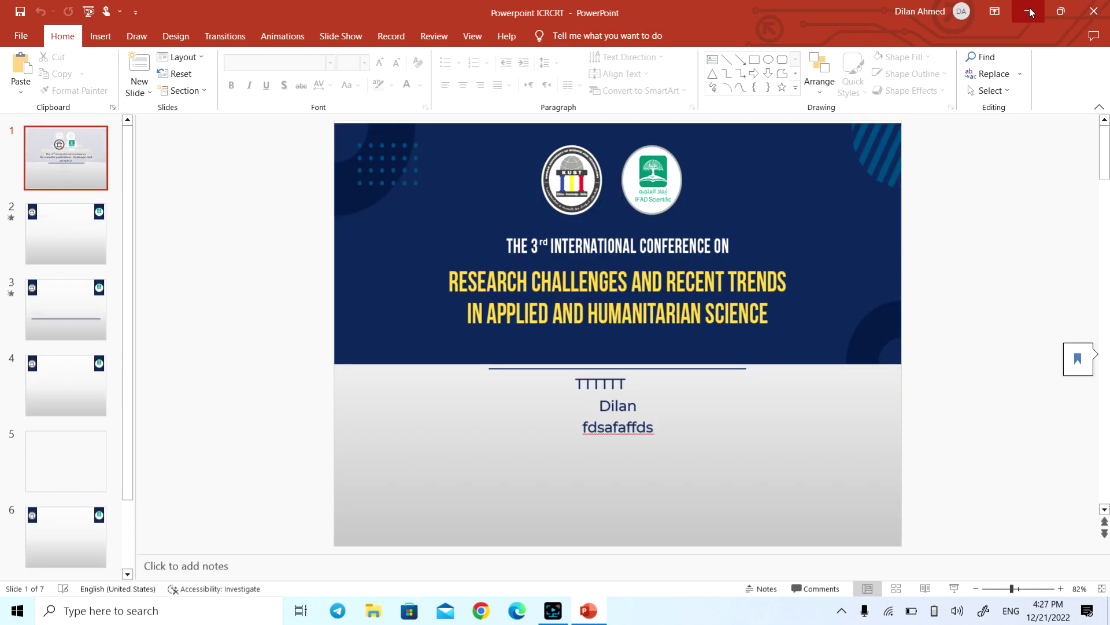
click(1033, 13)
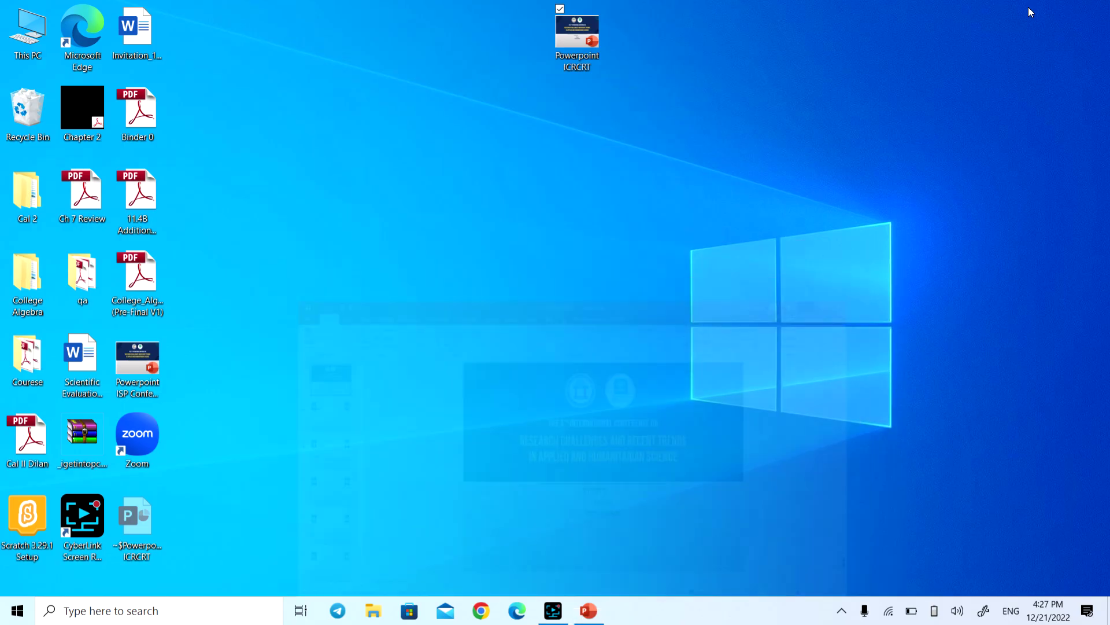
double_click(141, 439)
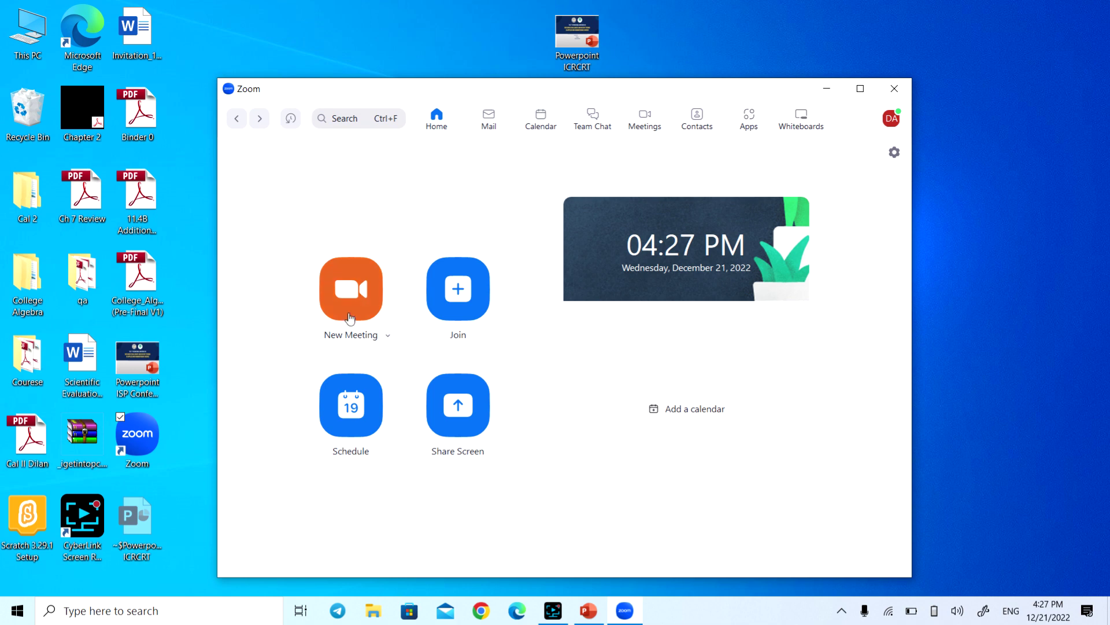
- Start a New Meeting from Zoom Home and join with computer audio
click(351, 299)
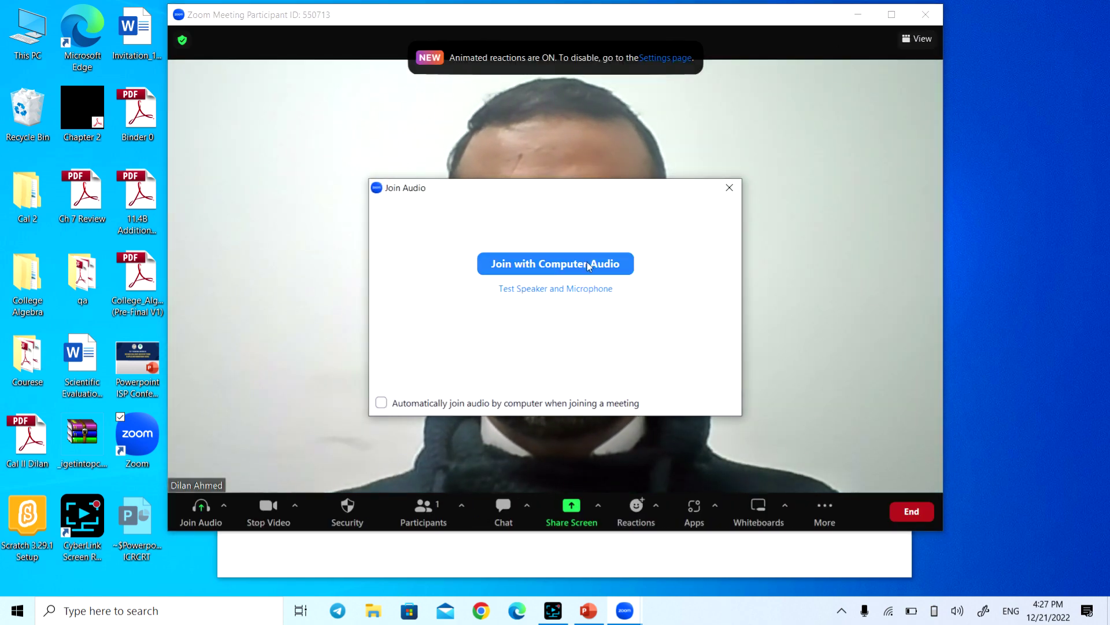
click(585, 265)
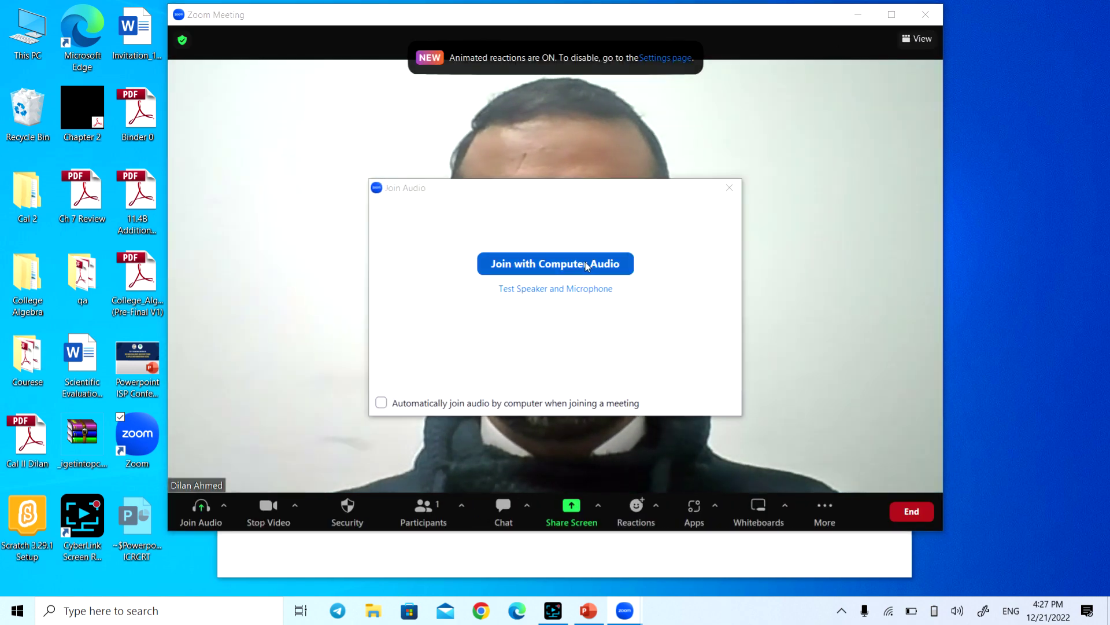